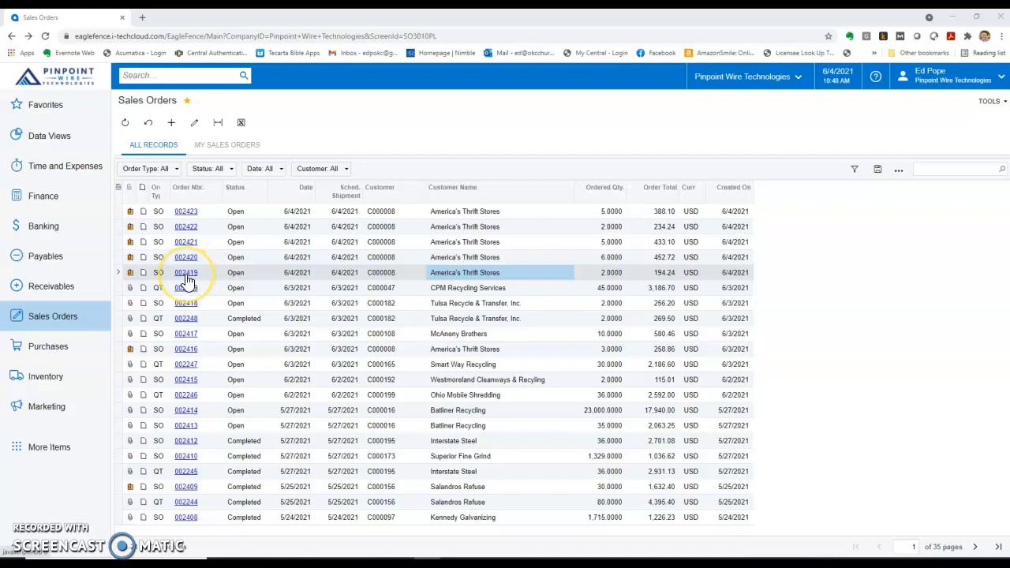
Open sales order 002416, with its stock item and 65.00 FREIGHT lines totaling 258.86
{"action": "left_click", "coordinate": [184, 349]}
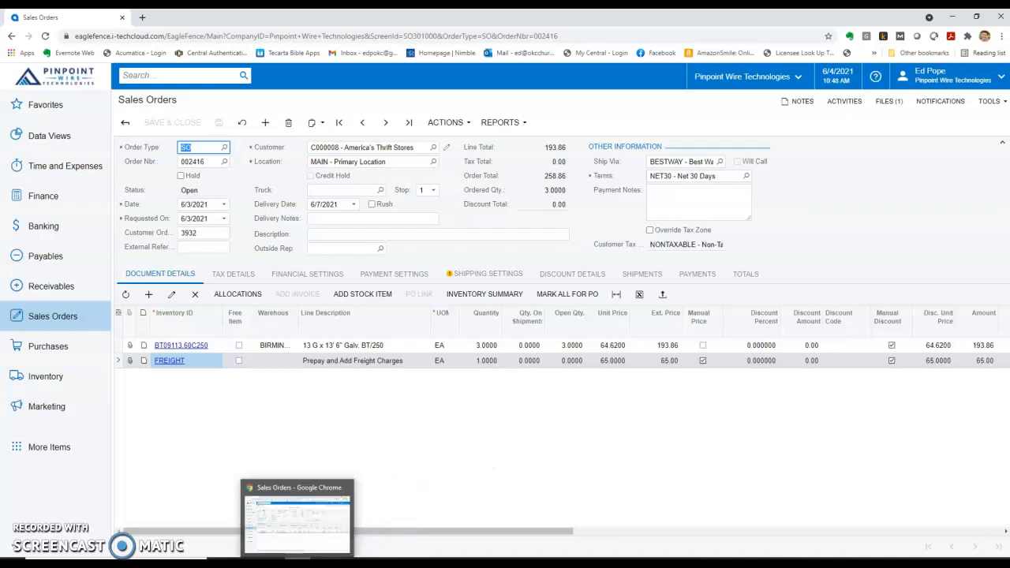
{"action": "left_click", "coordinate": [298, 561]}
{"action": "left_click", "coordinate": [298, 562]}
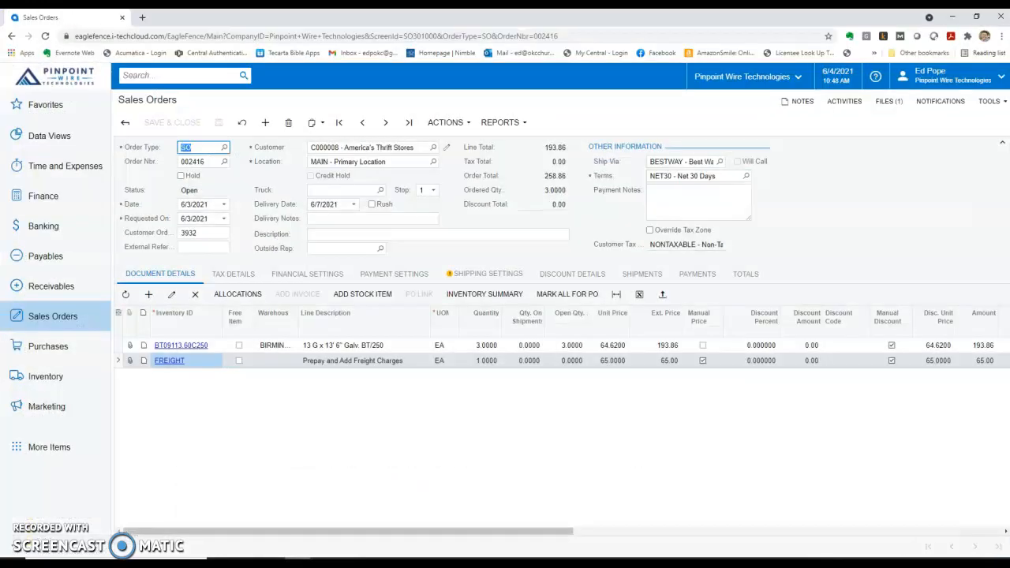
Log in to My Central from the bookmark in a new tab and go to Start Shipping
{"action": "left_click", "coordinate": [143, 18]}
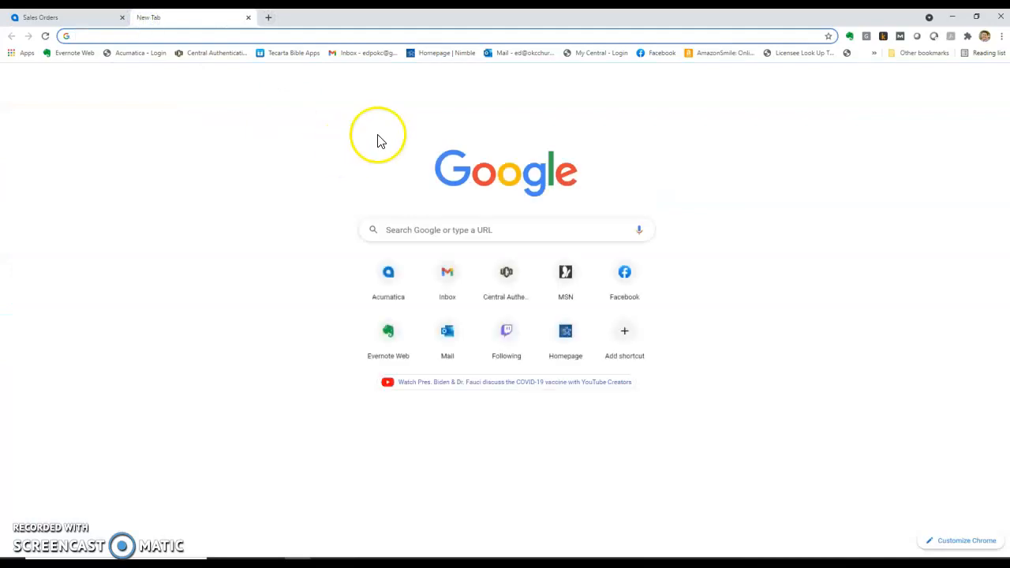
{"action": "left_click", "coordinate": [595, 54]}
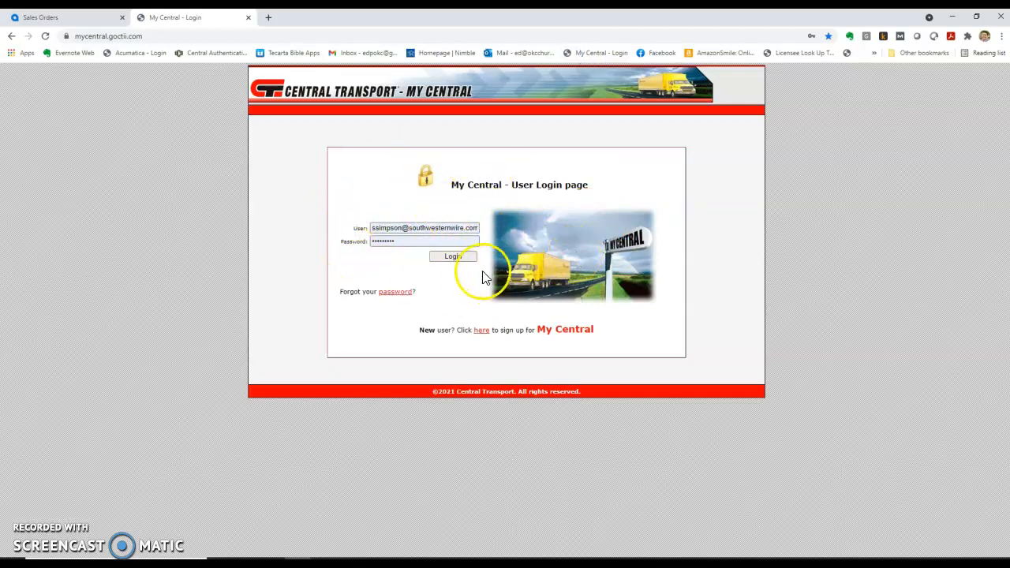
{"action": "left_click", "coordinate": [463, 258]}
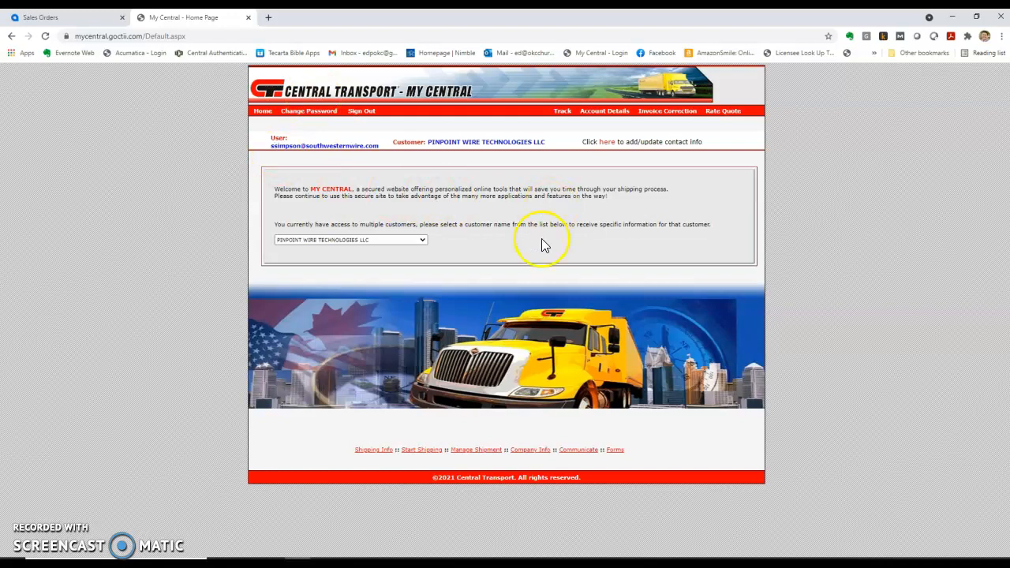
{"action": "left_click", "coordinate": [421, 453]}
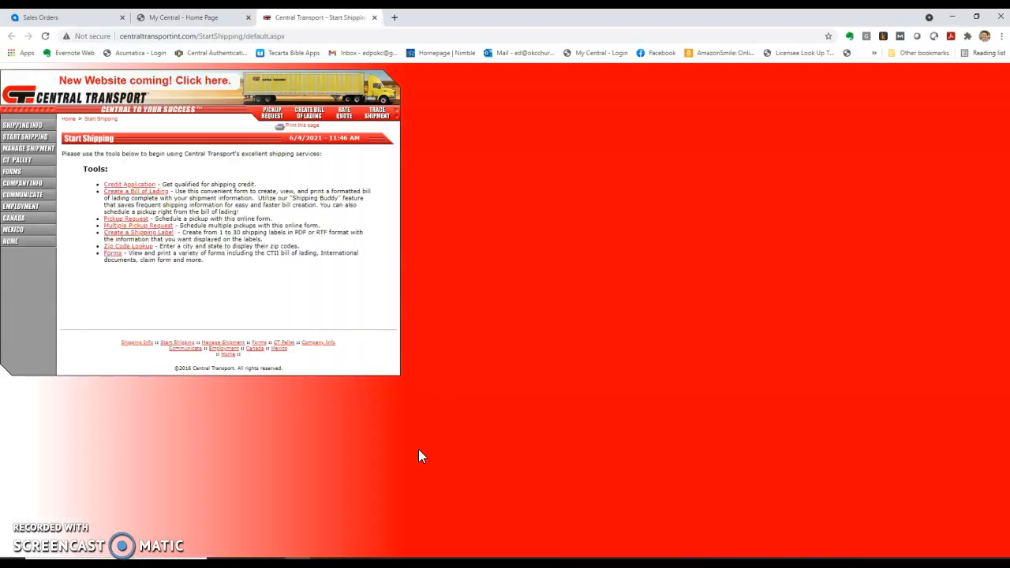
Start a new bill of lading and fill in the saved customer number
{"action": "left_click", "coordinate": [132, 197]}
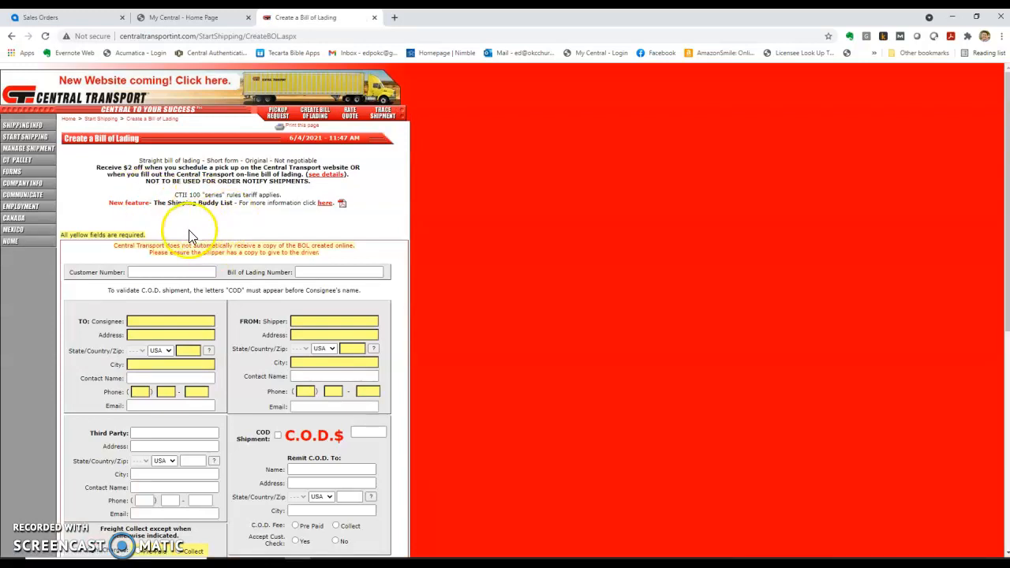
{"action": "left_click", "coordinate": [132, 271]}
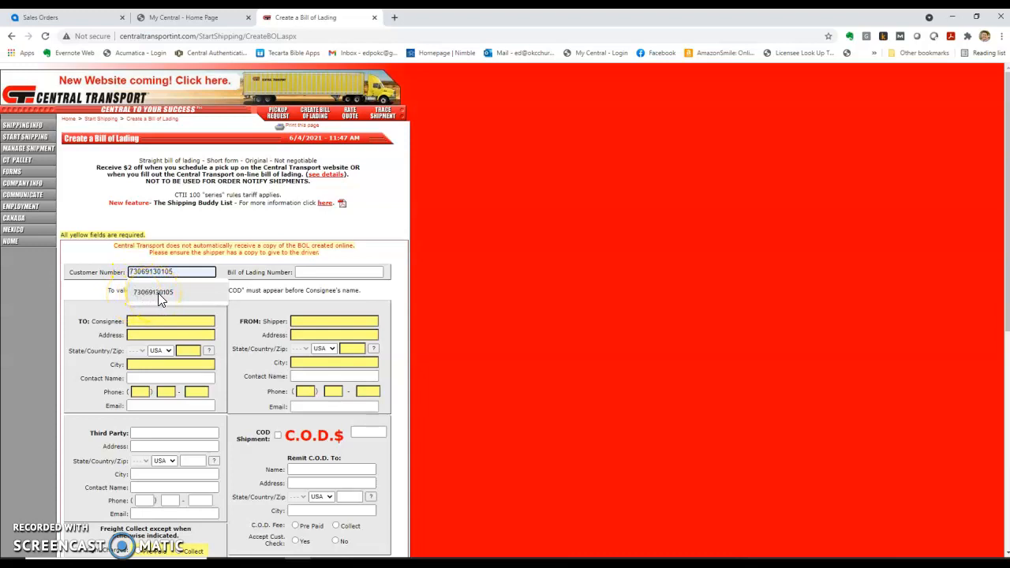
{"action": "left_click", "coordinate": [164, 294]}
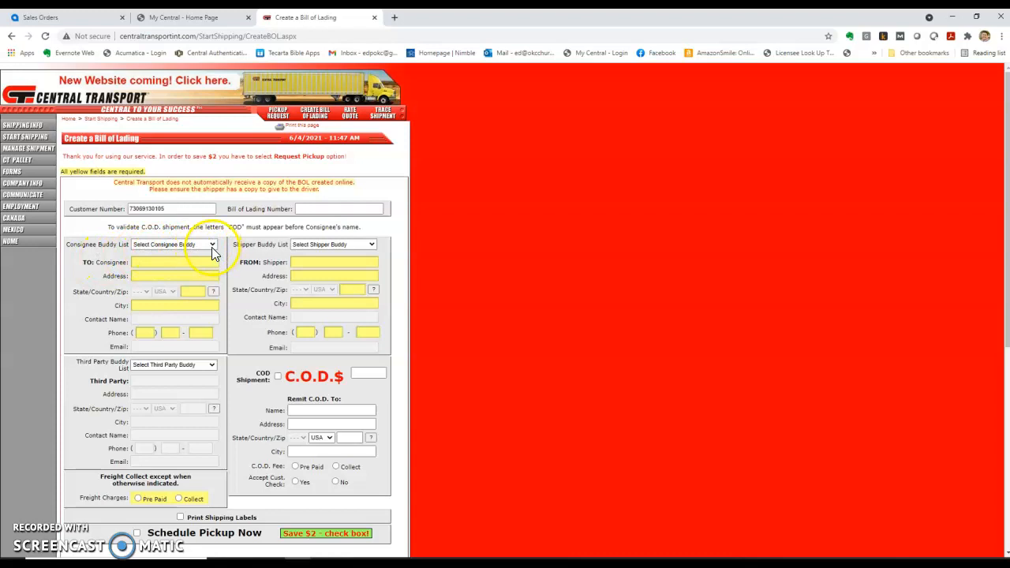
Review the Acumatica sales order's ship-to address and shipping settings
{"action": "left_click", "coordinate": [349, 562]}
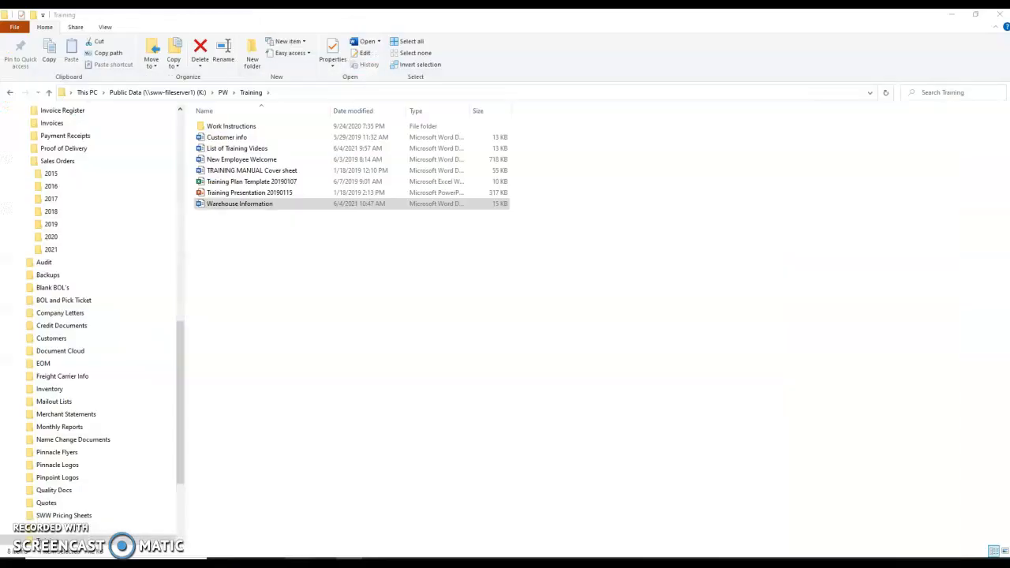
{"action": "left_click", "coordinate": [296, 561]}
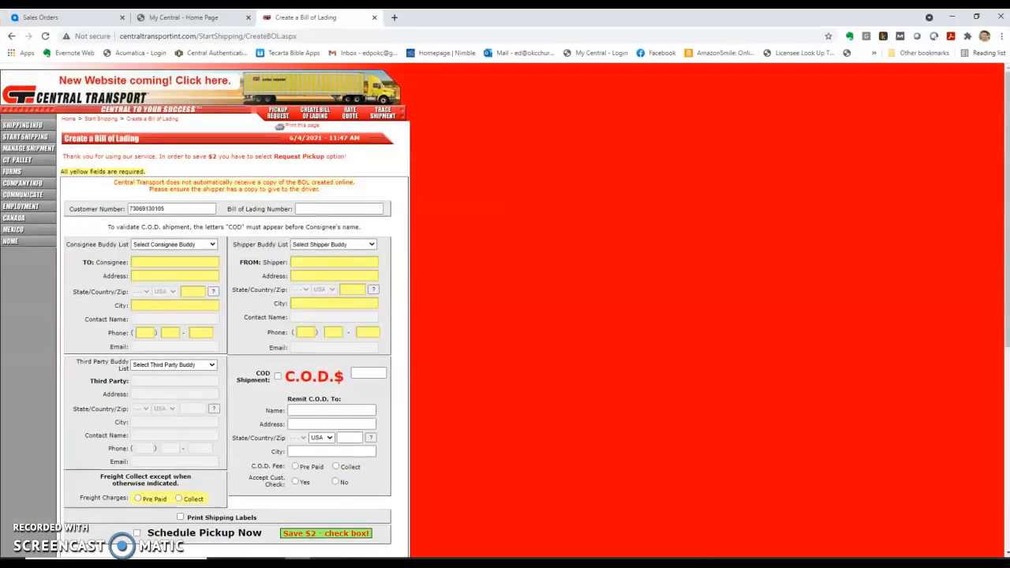
{"action": "left_click", "coordinate": [98, 17]}
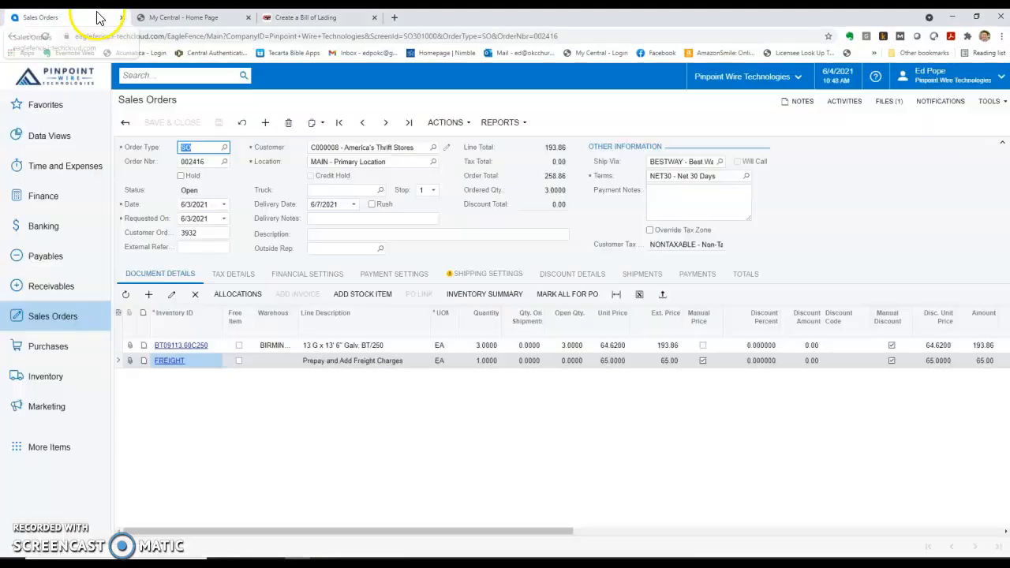
{"action": "left_click", "coordinate": [469, 276]}
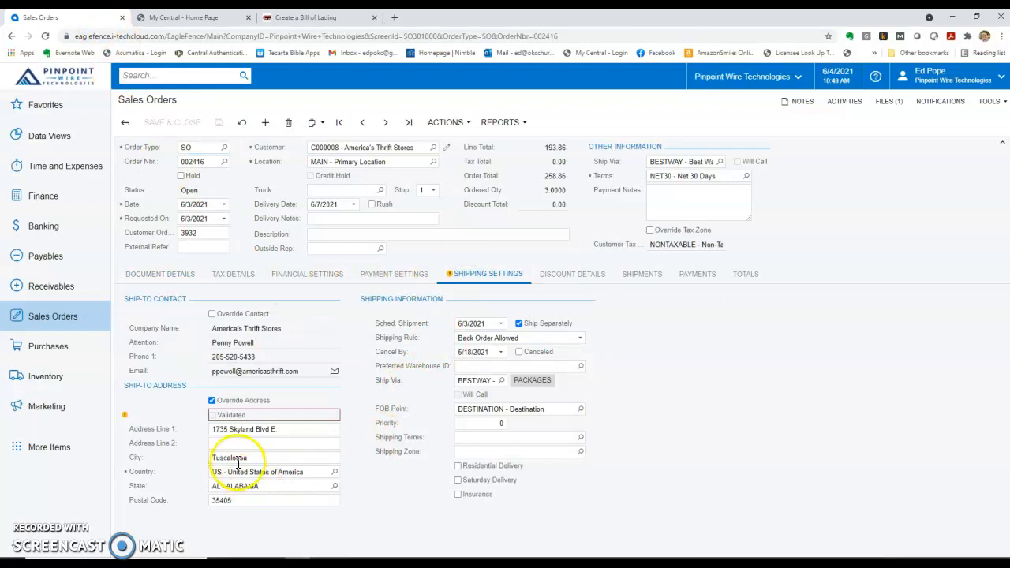
{"action": "left_click", "coordinate": [315, 17]}
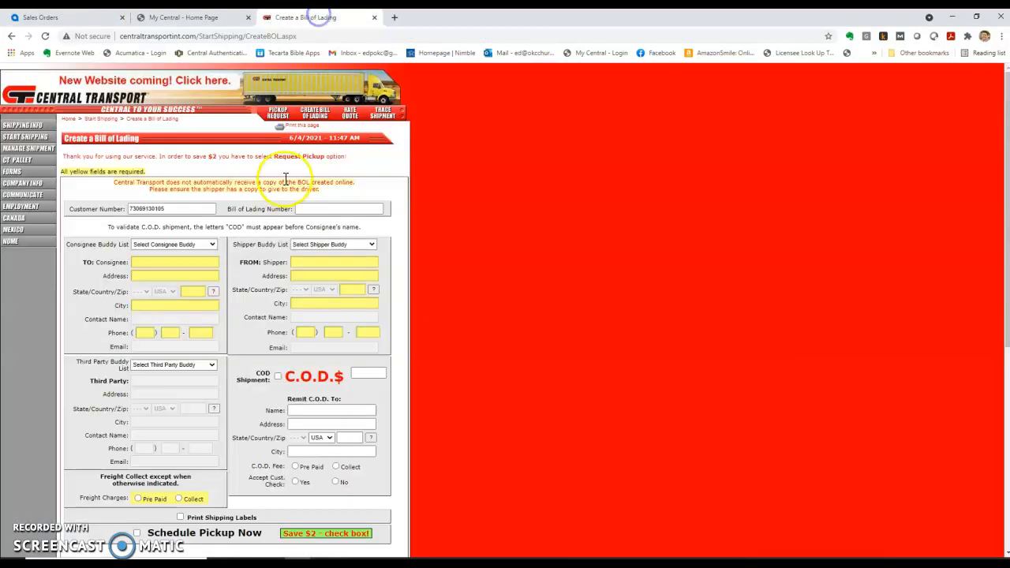
Pick America's Thrift Store #11 (Tuscaloosa, AL 35405) as consignee and verify it against the order
{"action": "left_click", "coordinate": [211, 245]}
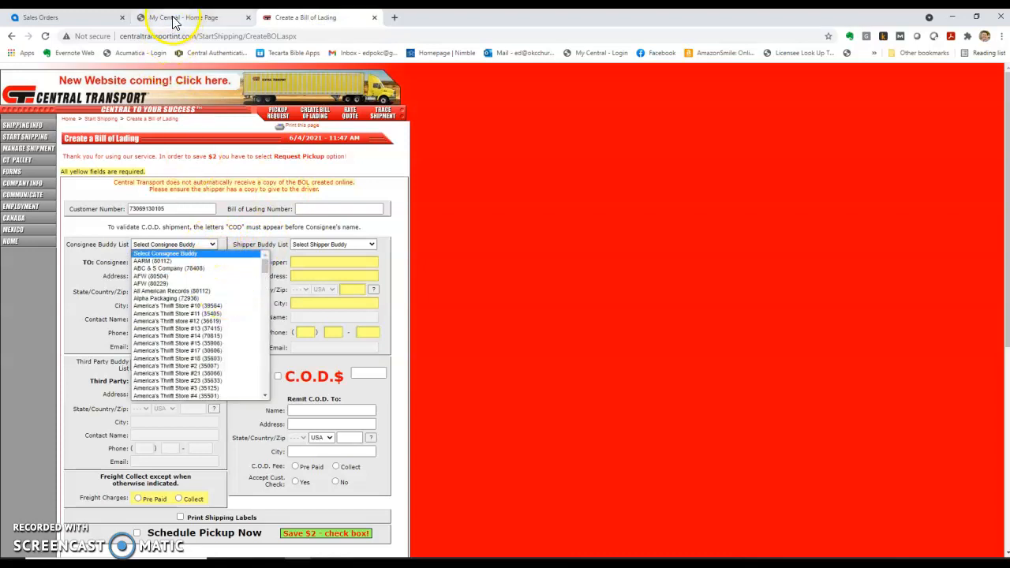
{"action": "left_click", "coordinate": [63, 17]}
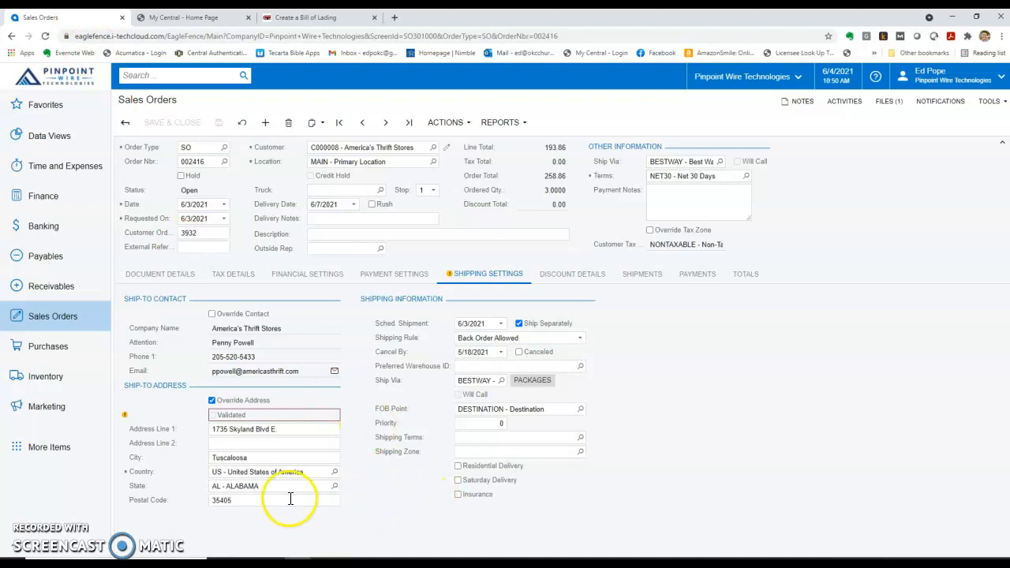
{"action": "left_click", "coordinate": [307, 17]}
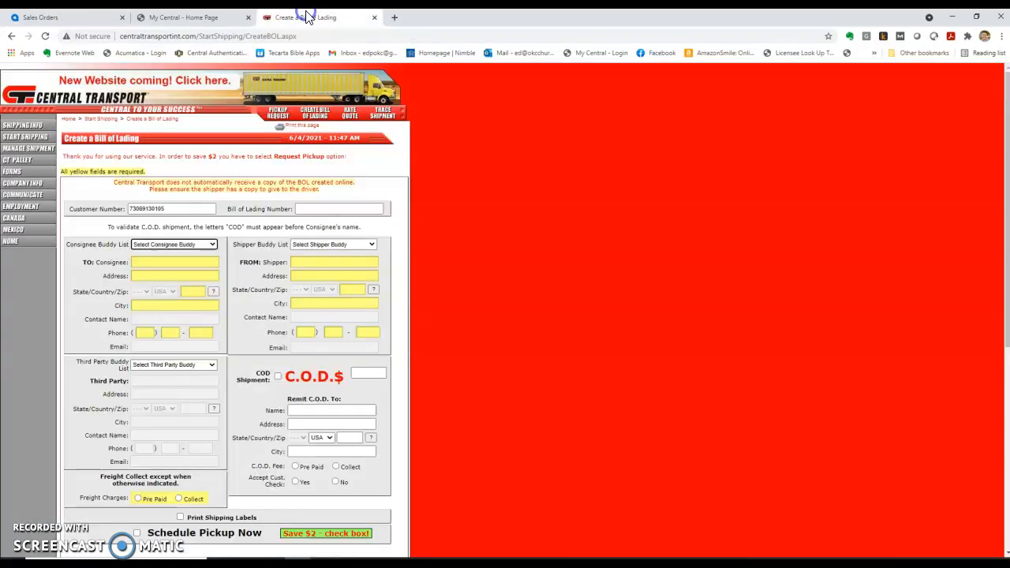
{"action": "left_click", "coordinate": [214, 245]}
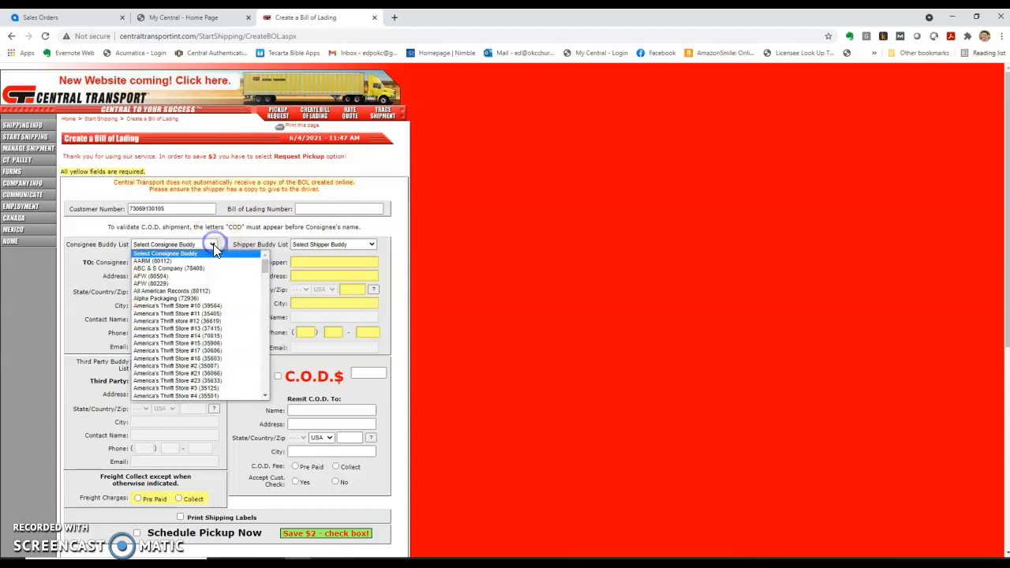
{"action": "left_click", "coordinate": [212, 315]}
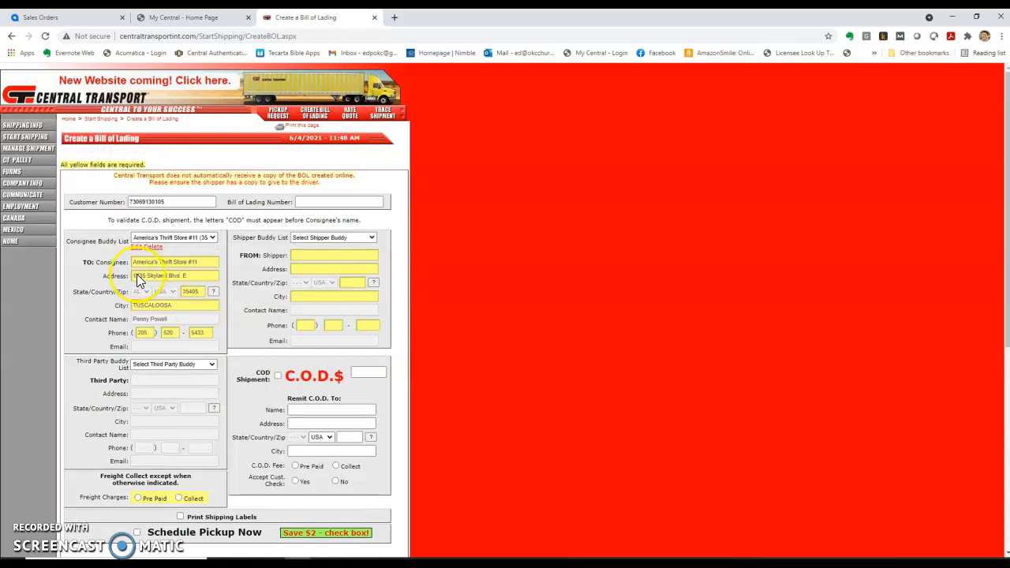
{"action": "left_click", "coordinate": [93, 17]}
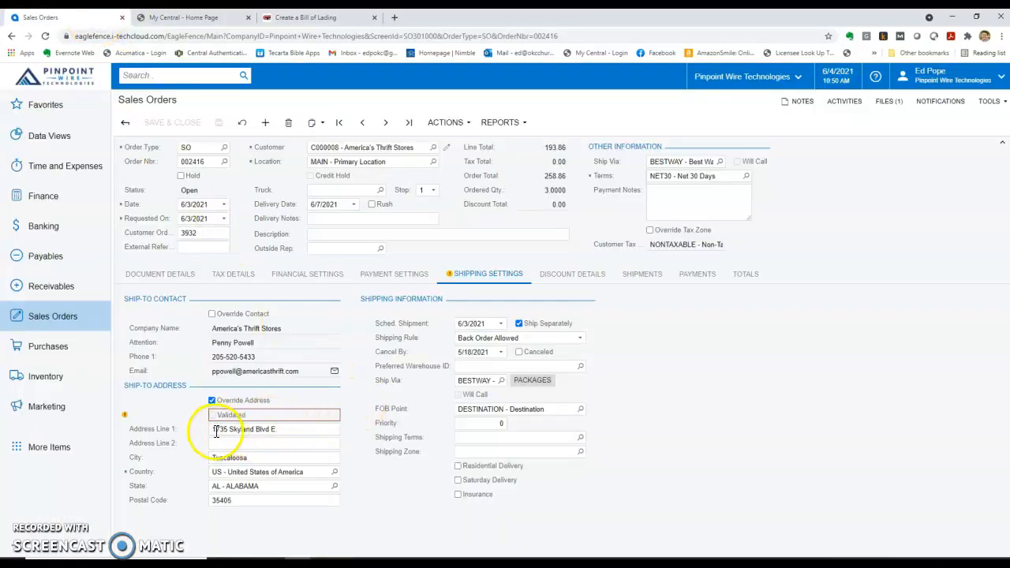
{"action": "left_click", "coordinate": [306, 17]}
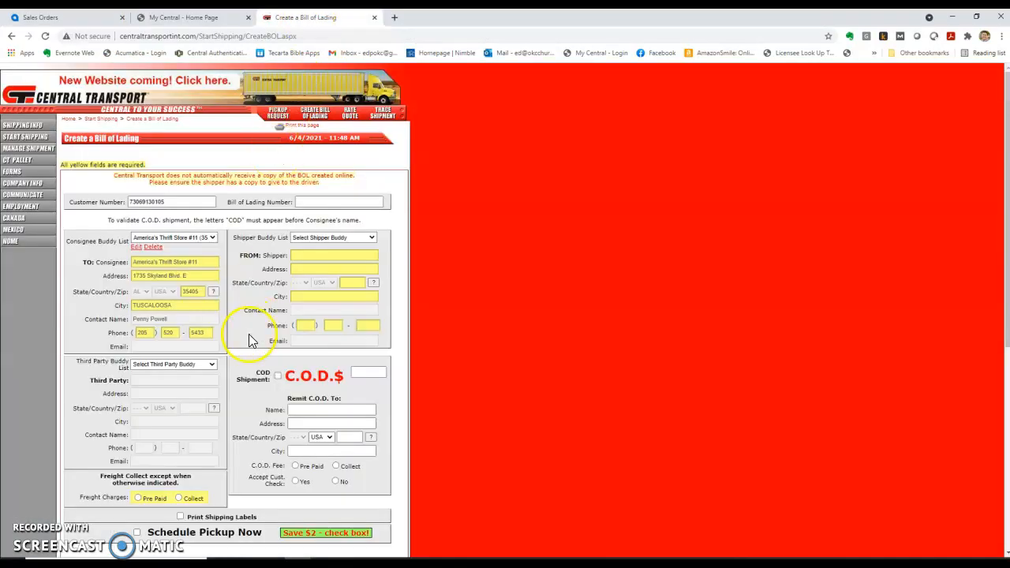
{"action": "left_click", "coordinate": [329, 250]}
{"action": "left_click", "coordinate": [328, 240]}
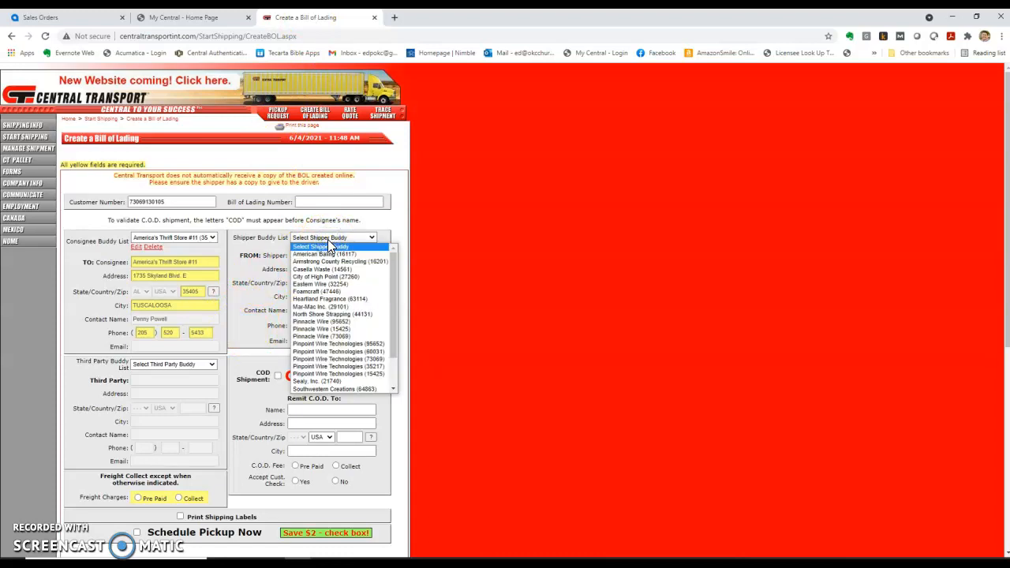
Make Pinpoint Wire Technologies (35217) the shipper and replace the contact name with the shipping contact's
{"action": "left_click", "coordinate": [332, 365]}
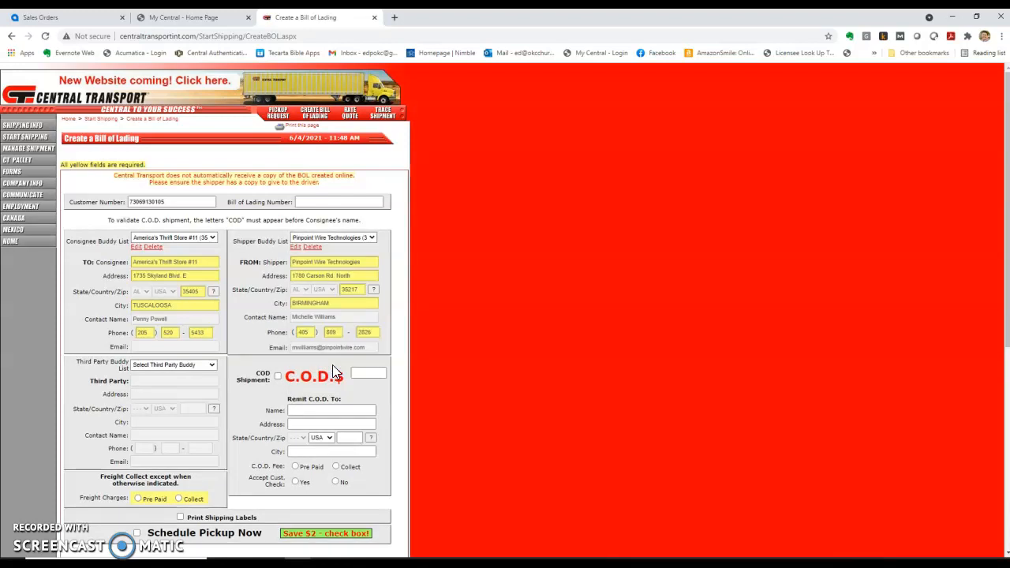
{"action": "left_click", "coordinate": [295, 247]}
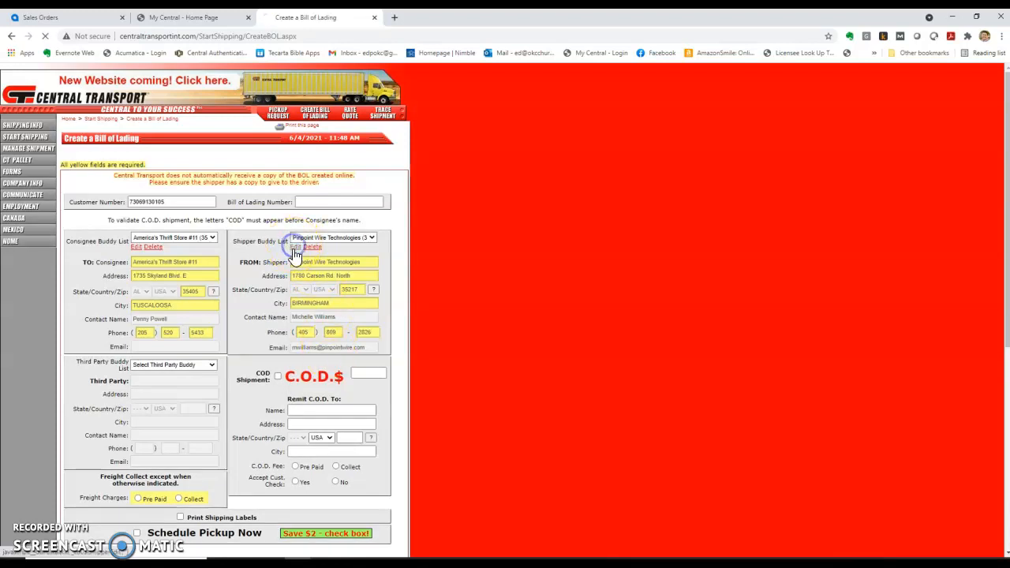
{"action": "left_click", "coordinate": [347, 315]}
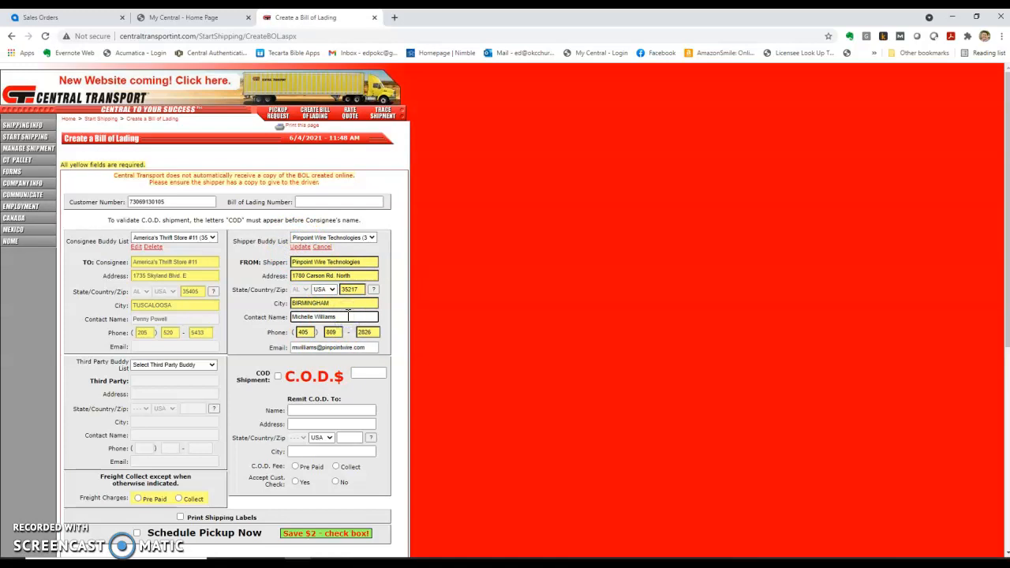
{"action": "key", "text": "ctrl+a"}
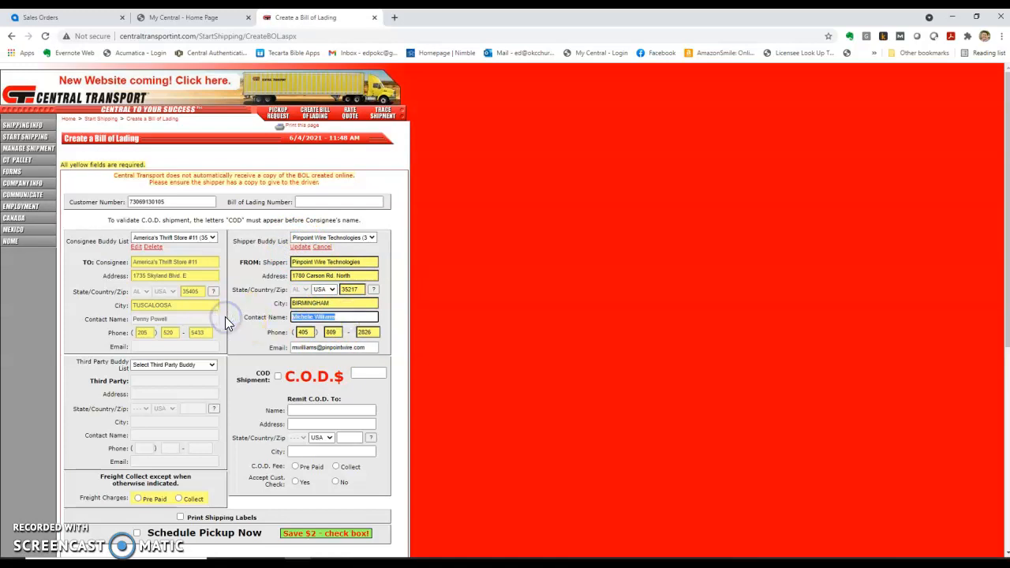
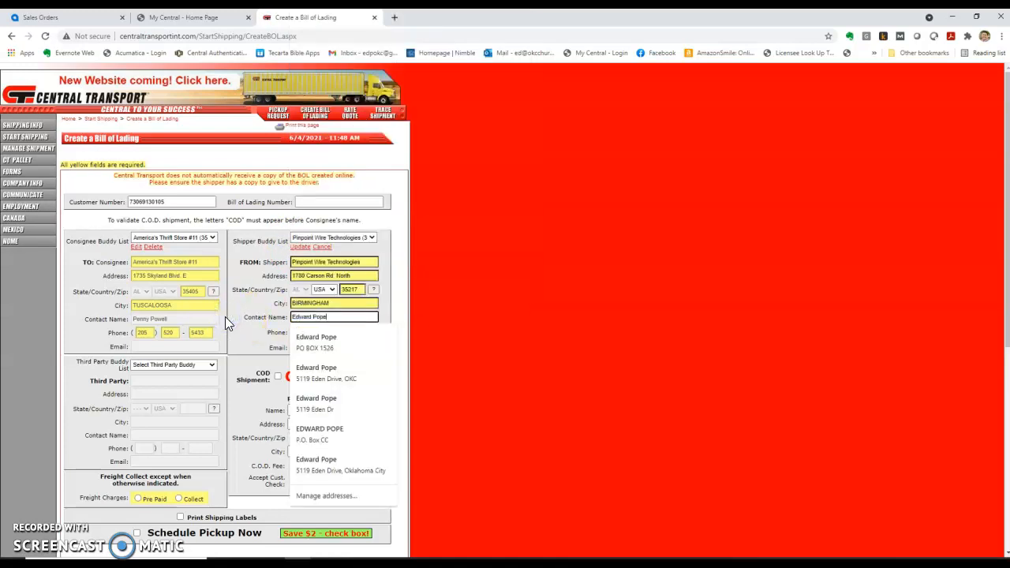
{"action": "left_click", "coordinate": [490, 273]}
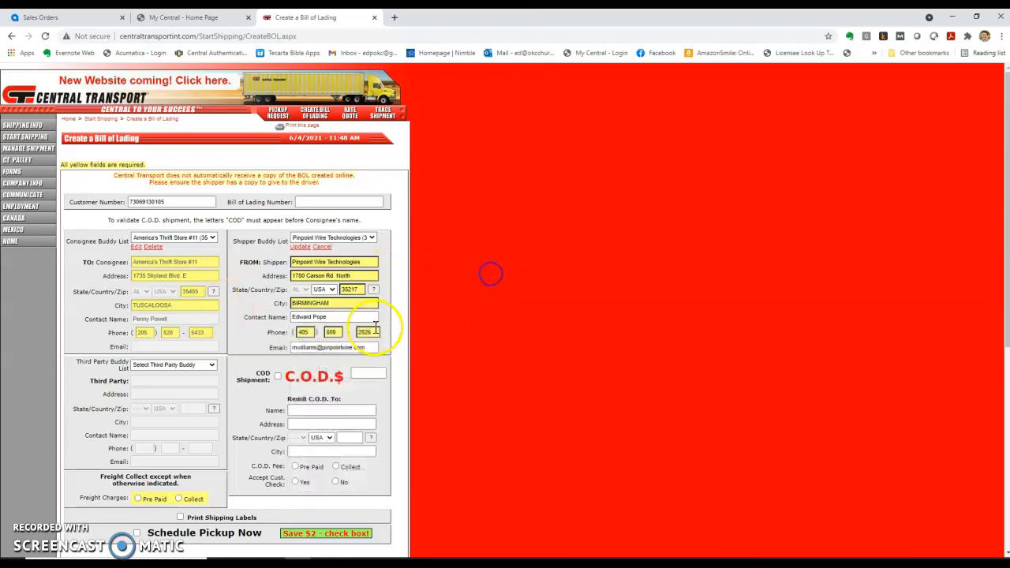
Replace the shipper's phone number and e-mail name with the shipping contact's own details
{"action": "double_click", "coordinate": [332, 332]}
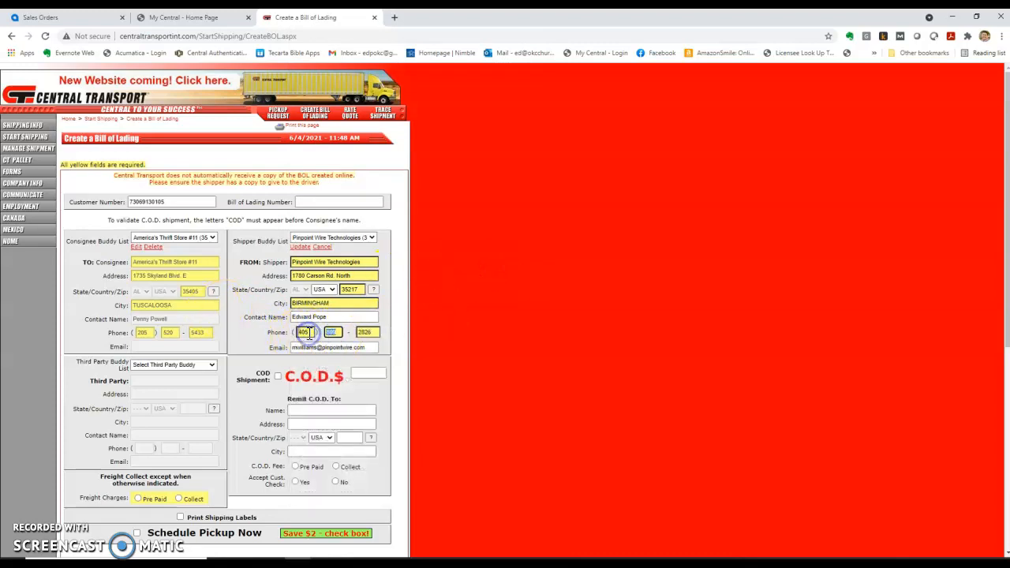
{"action": "double_click", "coordinate": [308, 332]}
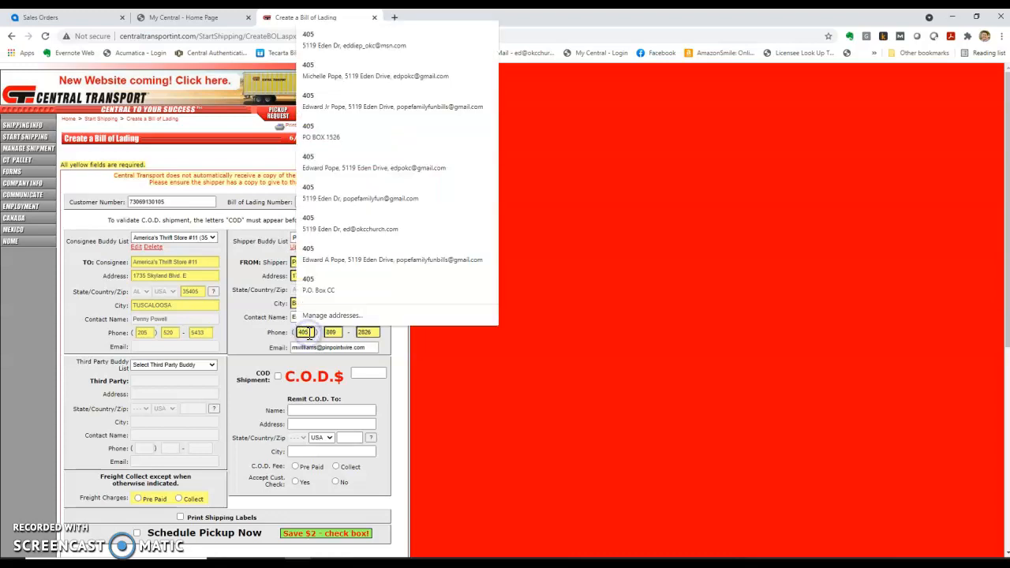
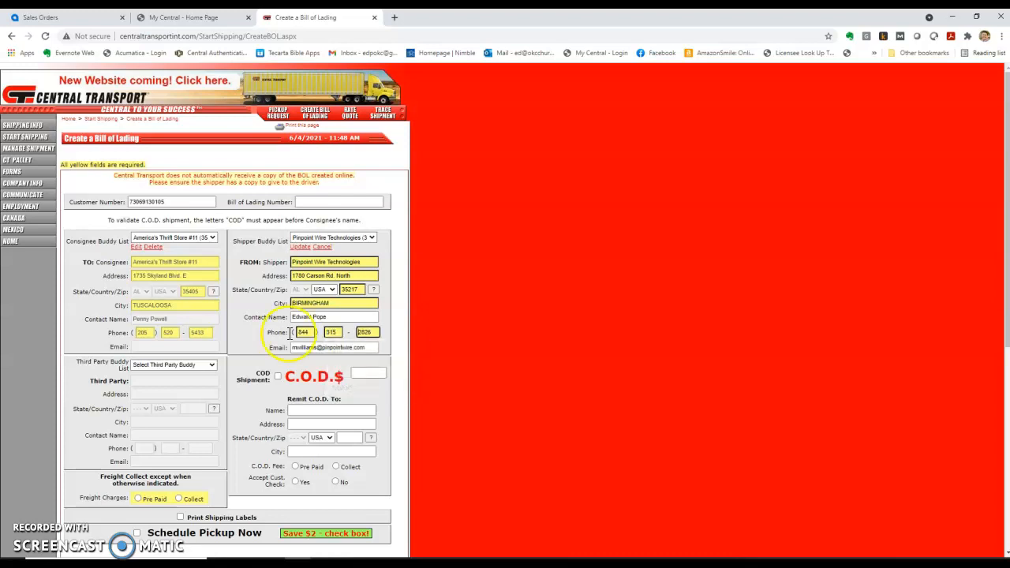
{"action": "left_click_drag", "start_coordinate": [381, 331], "coordinate": [344, 332]}
{"action": "left_click", "coordinate": [471, 305]}
{"action": "double_click", "coordinate": [314, 347]}
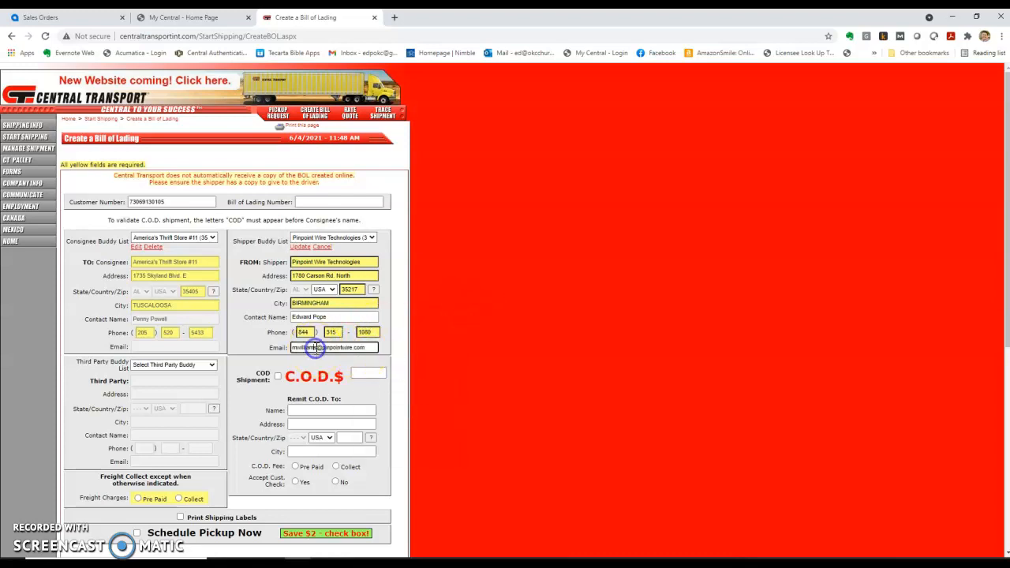
{"action": "key", "text": "BackSpace"}
{"action": "left_click", "coordinate": [242, 343]}
{"action": "left_click", "coordinate": [454, 361]}
{"action": "scroll", "coordinate": [454, 366], "scroll_direction": "down", "scroll_amount": 2}
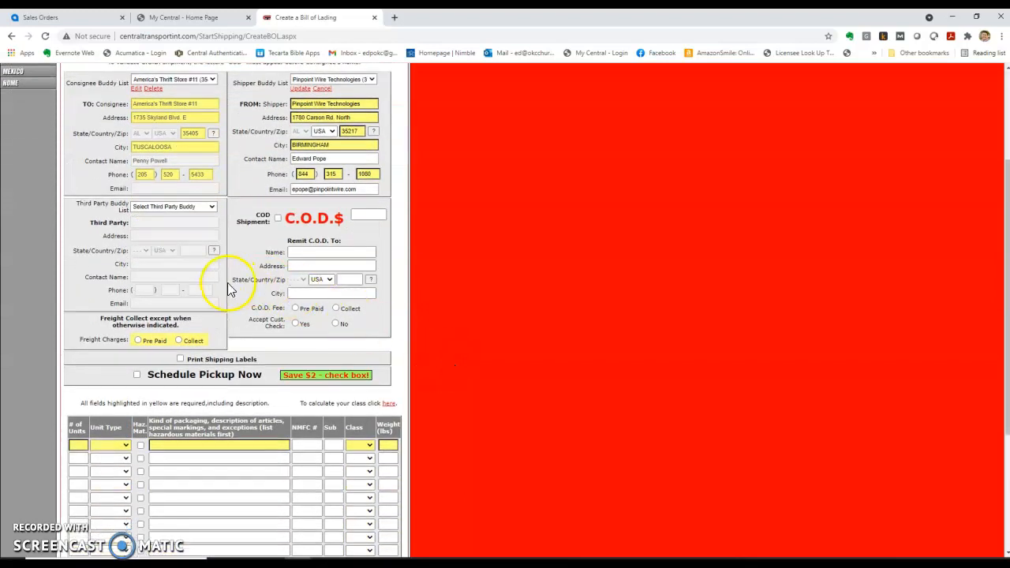
Set freight to Pre Paid, turn on Schedule Pickup Now and Print Shipping Labels (1 label, PDF)
{"action": "left_click", "coordinate": [139, 341]}
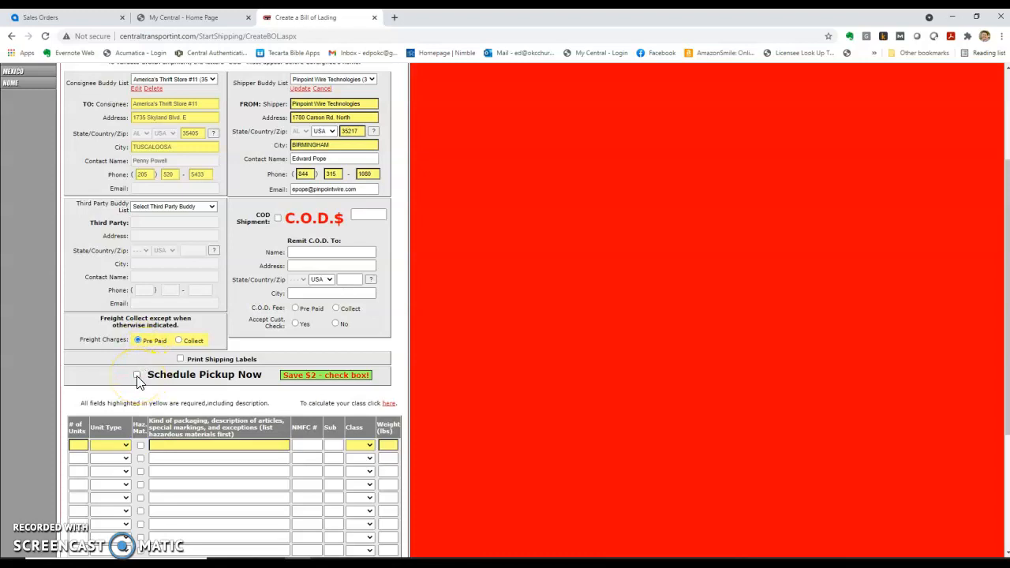
{"action": "left_click", "coordinate": [137, 376]}
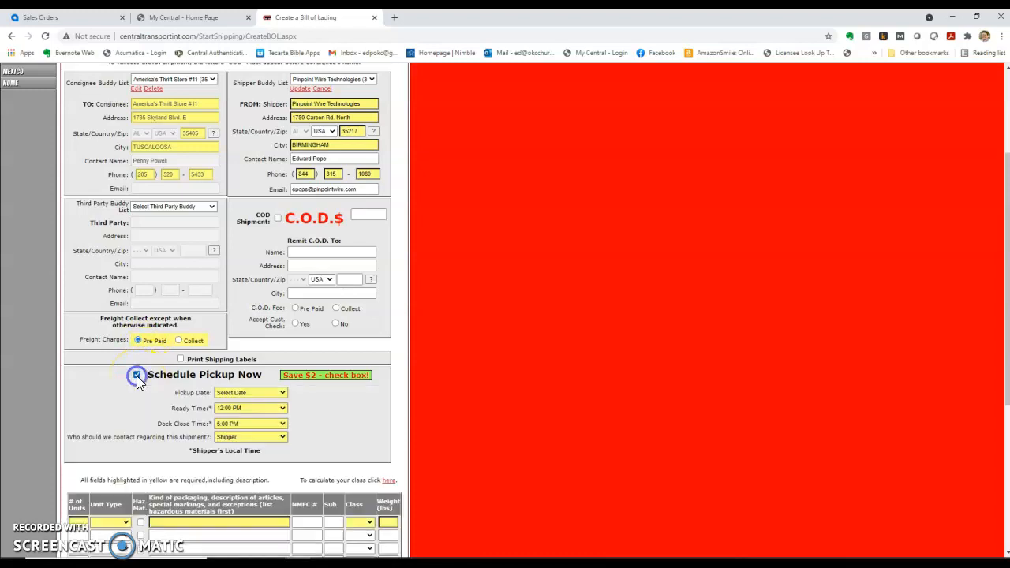
{"action": "left_click", "coordinate": [180, 359]}
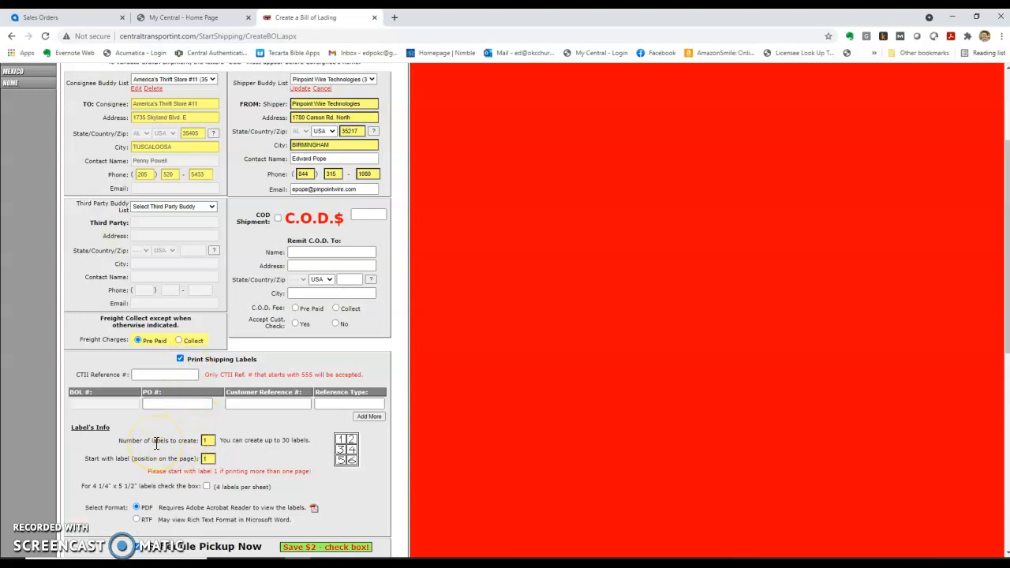
{"action": "left_click", "coordinate": [171, 403]}
{"action": "left_click", "coordinate": [171, 404]}
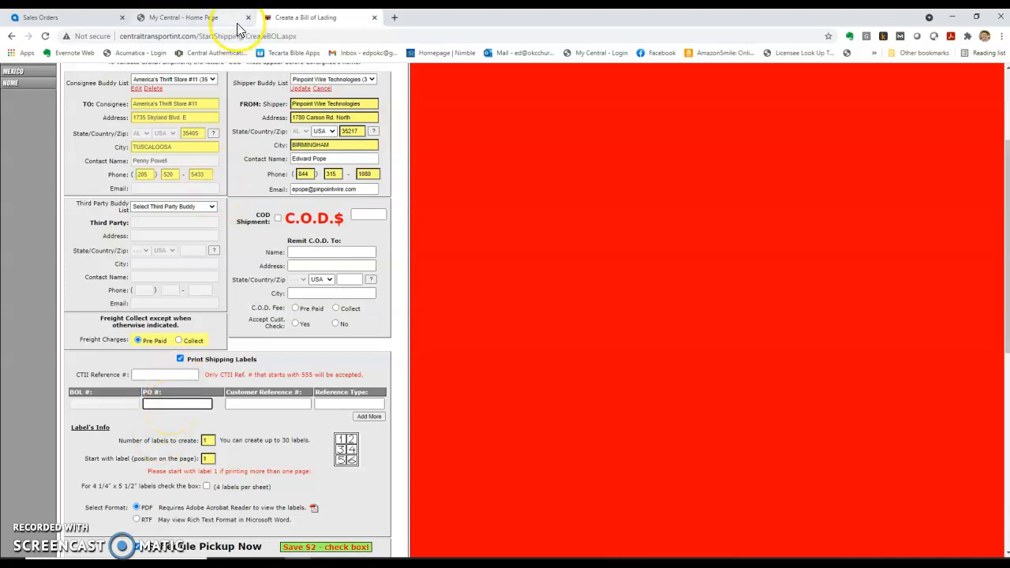
Prefix the Acumatica customer order number with PO and save the sales order
{"action": "left_click", "coordinate": [196, 17]}
{"action": "left_click", "coordinate": [76, 17]}
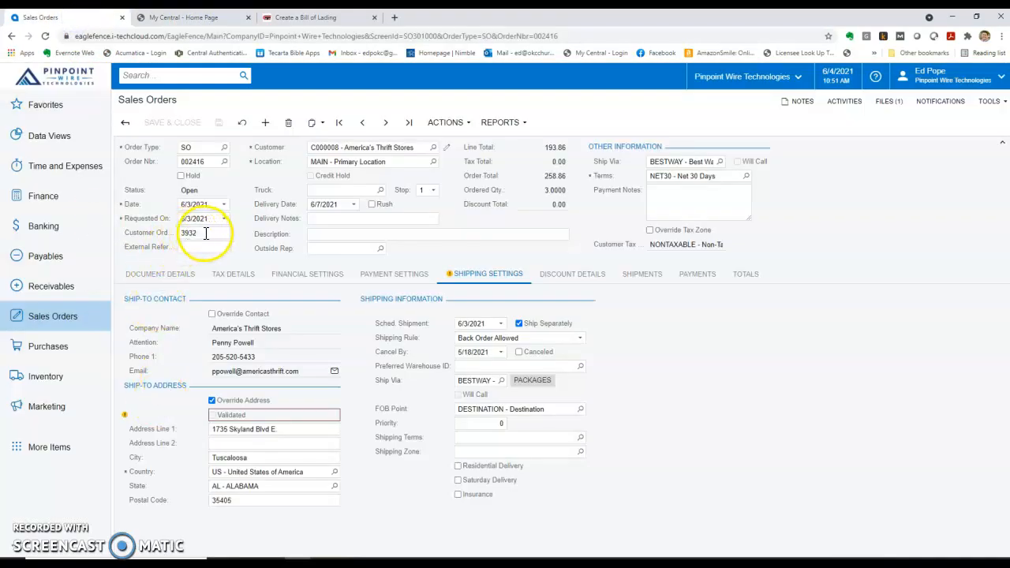
{"action": "double_click", "coordinate": [181, 234]}
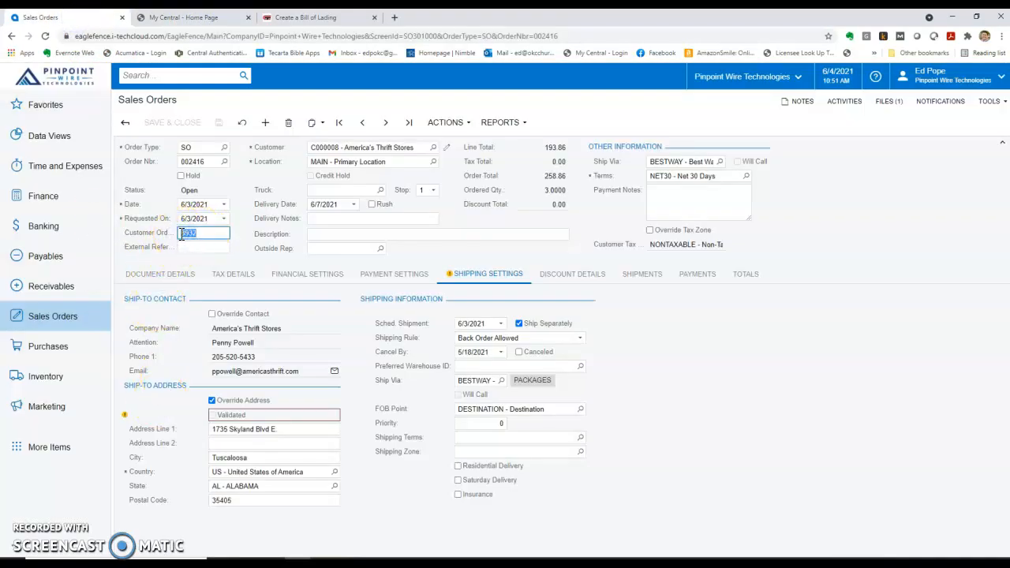
{"action": "left_click", "coordinate": [181, 234]}
{"action": "type", "text": "PO"}
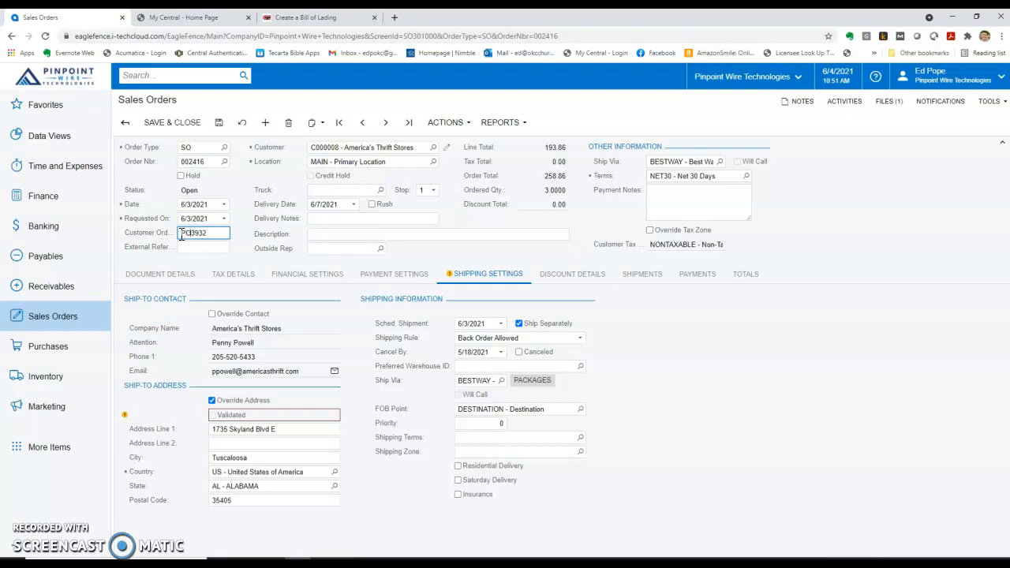
{"action": "left_click", "coordinate": [218, 123]}
{"action": "left_click", "coordinate": [324, 22]}
{"action": "left_click", "coordinate": [192, 406]}
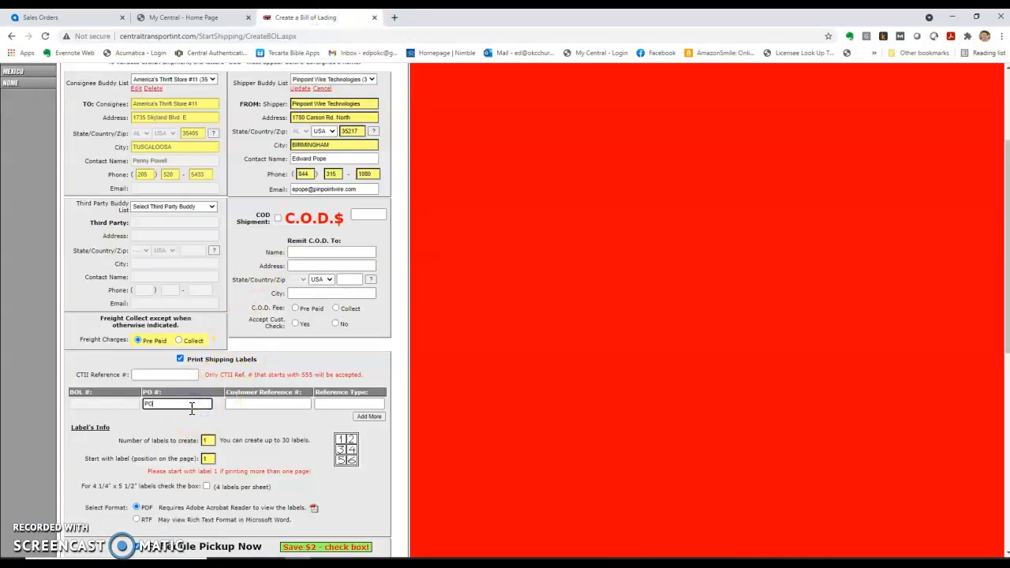
Fill in the label's PO # and look over the pickup dates without selecting one
{"action": "left_click", "coordinate": [244, 425]}
{"action": "left_click", "coordinate": [231, 546]}
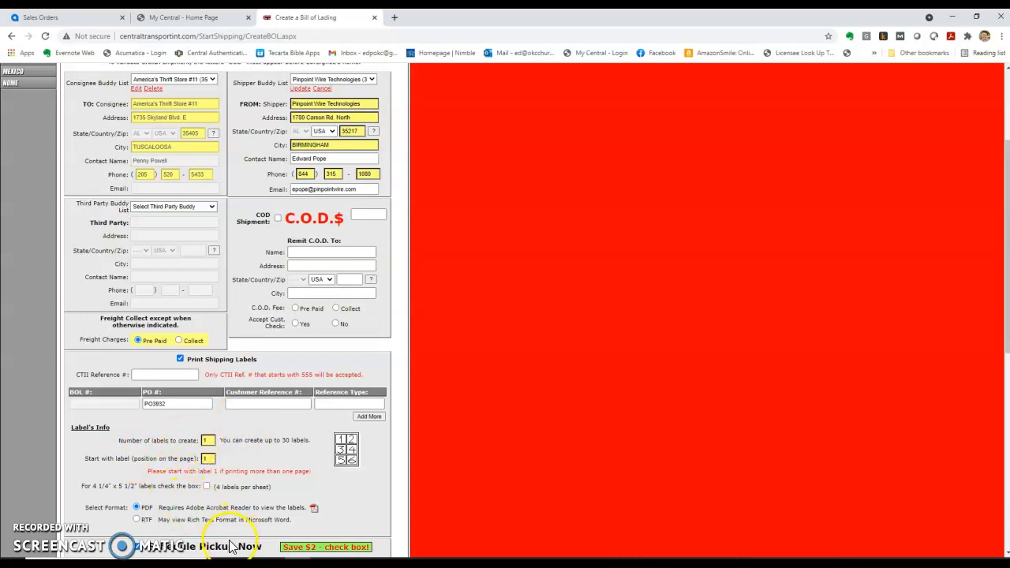
{"action": "scroll", "coordinate": [198, 534], "scroll_direction": "down", "scroll_amount": 2}
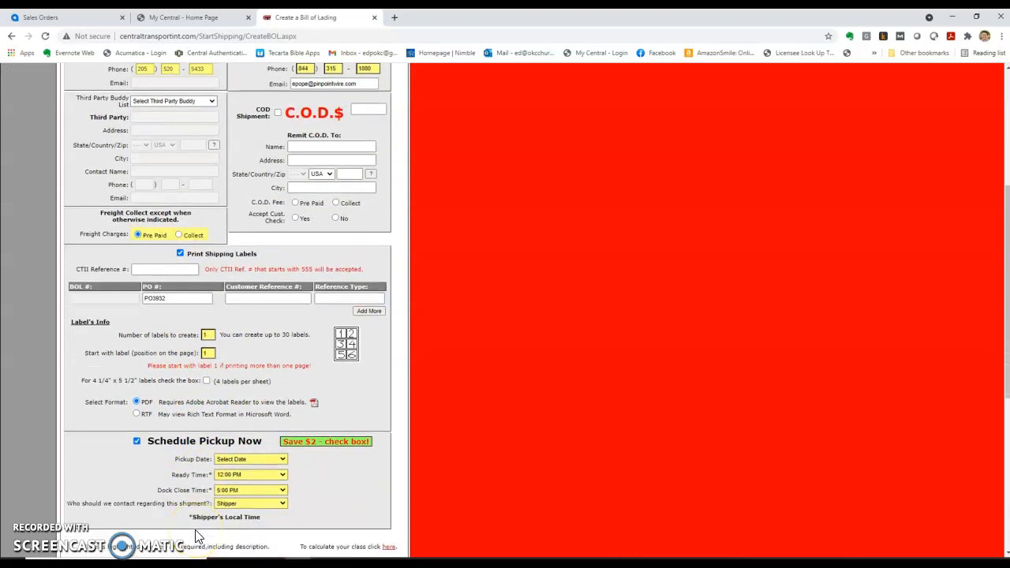
{"action": "scroll", "coordinate": [198, 535], "scroll_direction": "down", "scroll_amount": 2}
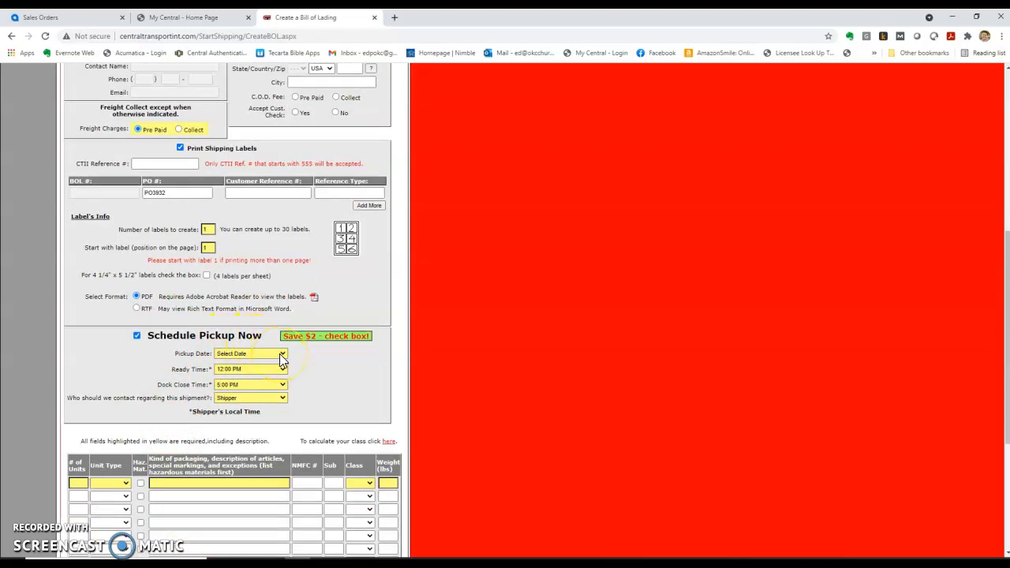
{"action": "left_click", "coordinate": [282, 355]}
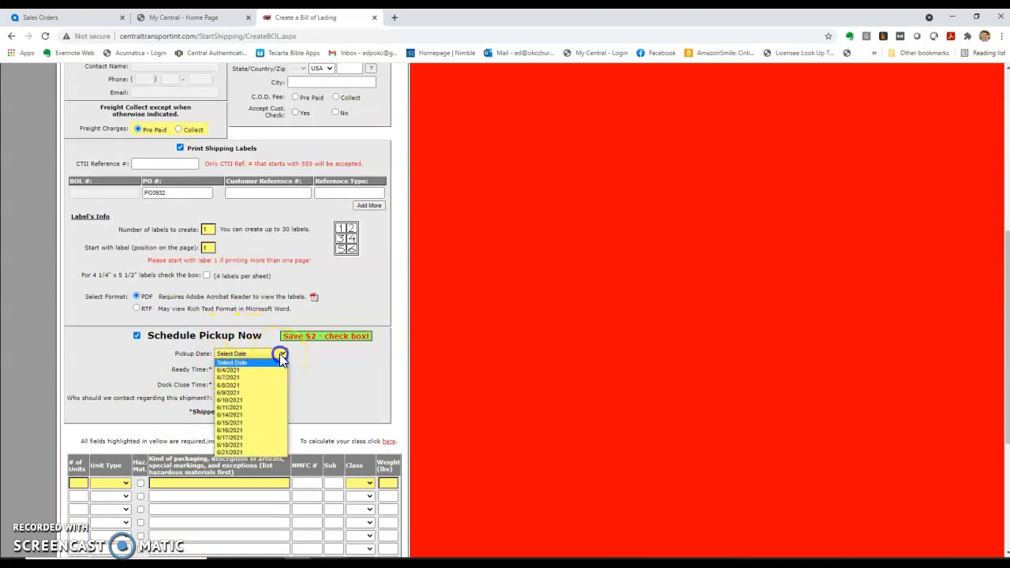
{"action": "left_click", "coordinate": [330, 357]}
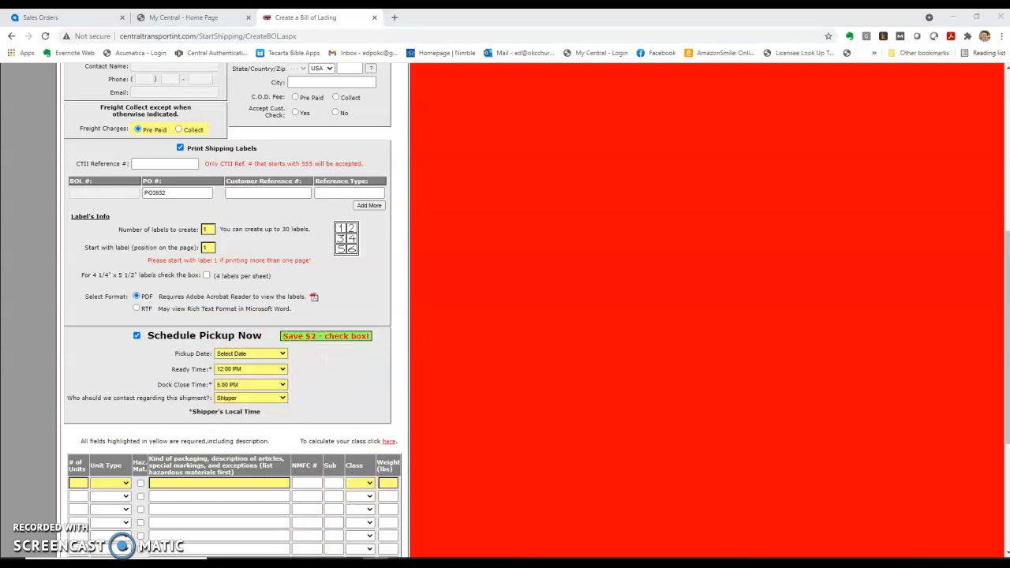
{"action": "left_click", "coordinate": [347, 521]}
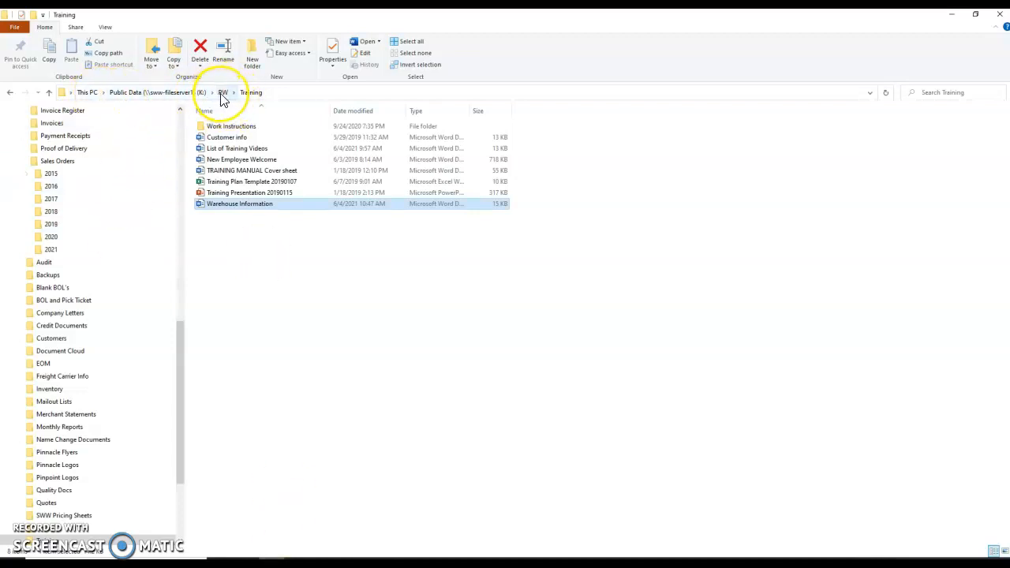
Open the Warehouse Information document from the PW > Training folder
{"action": "left_click", "coordinate": [252, 95]}
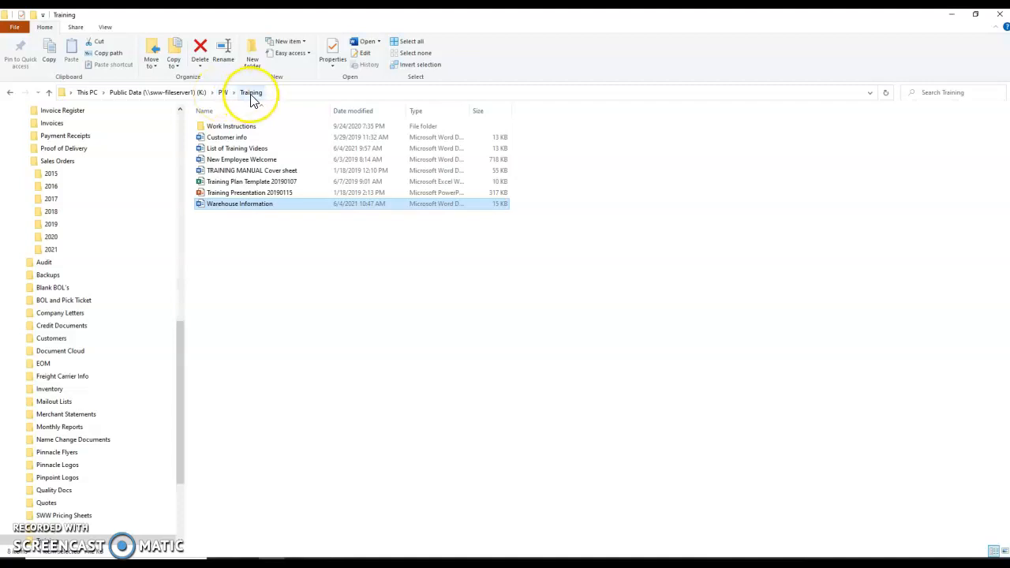
{"action": "left_click", "coordinate": [253, 206]}
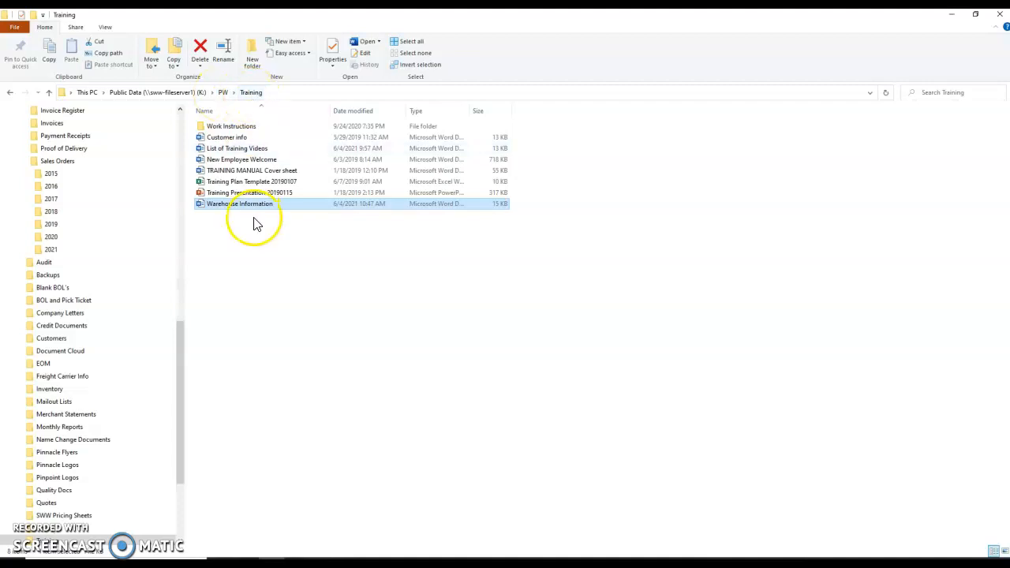
{"action": "left_click", "coordinate": [252, 207]}
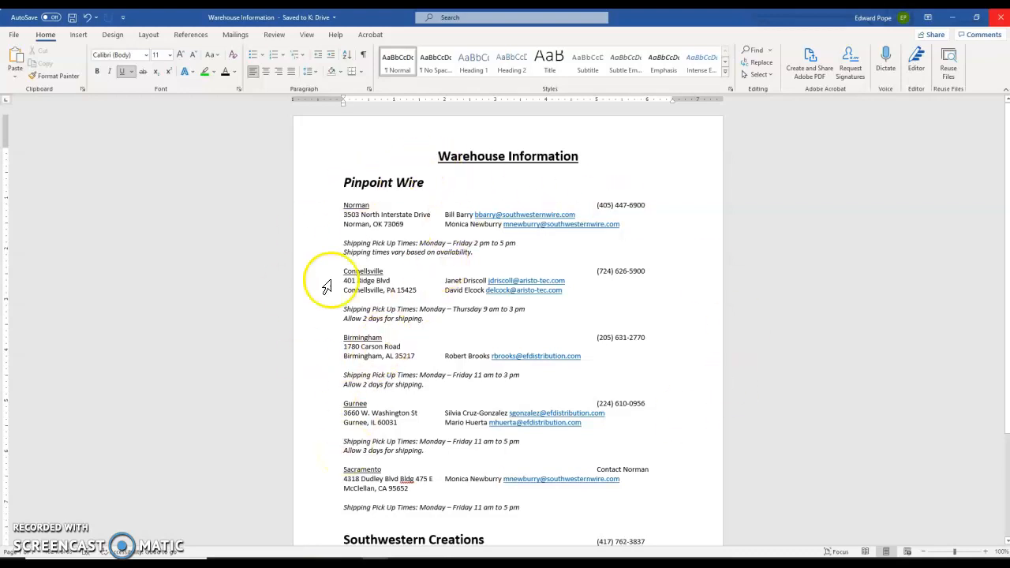
Check Birmingham's pick-up times (Monday–Friday, 11 am–3 pm, 2 days) and close Word
{"action": "scroll", "coordinate": [400, 397], "scroll_direction": "down", "scroll_amount": 2}
{"action": "scroll", "coordinate": [400, 397], "scroll_direction": "up", "scroll_amount": 2}
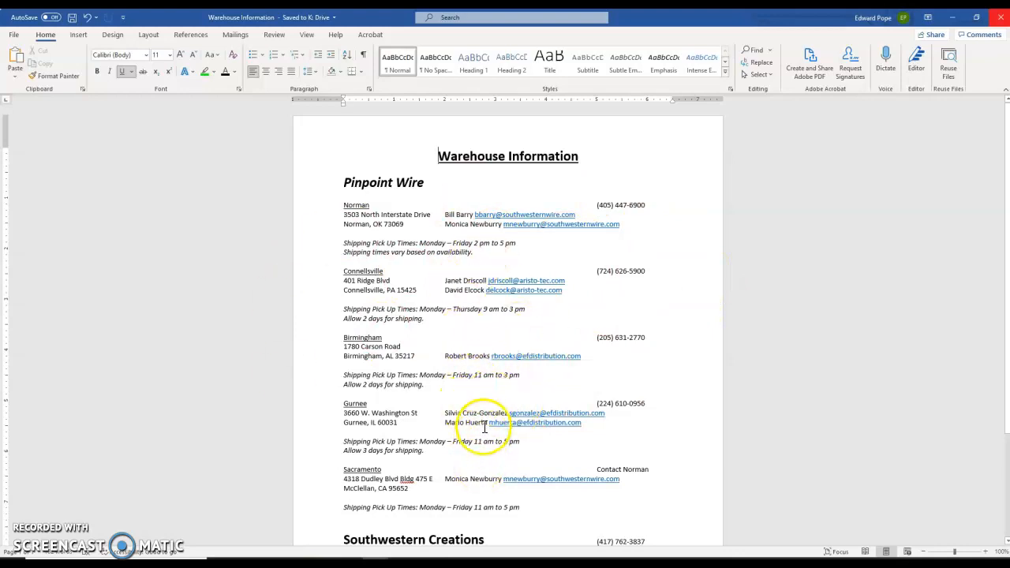
{"action": "left_click", "coordinate": [999, 16]}
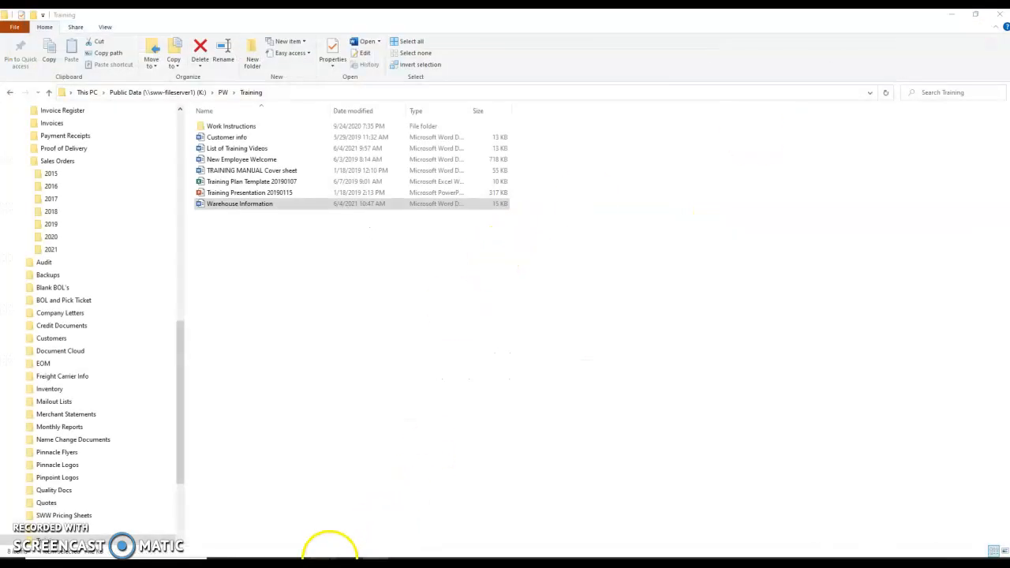
Back on the bill of lading, set the pickup date to 6/8/2021
{"action": "mouse_move", "coordinate": [347, 559]}
{"action": "mouse_move", "coordinate": [300, 558]}
{"action": "left_click", "coordinate": [308, 530]}
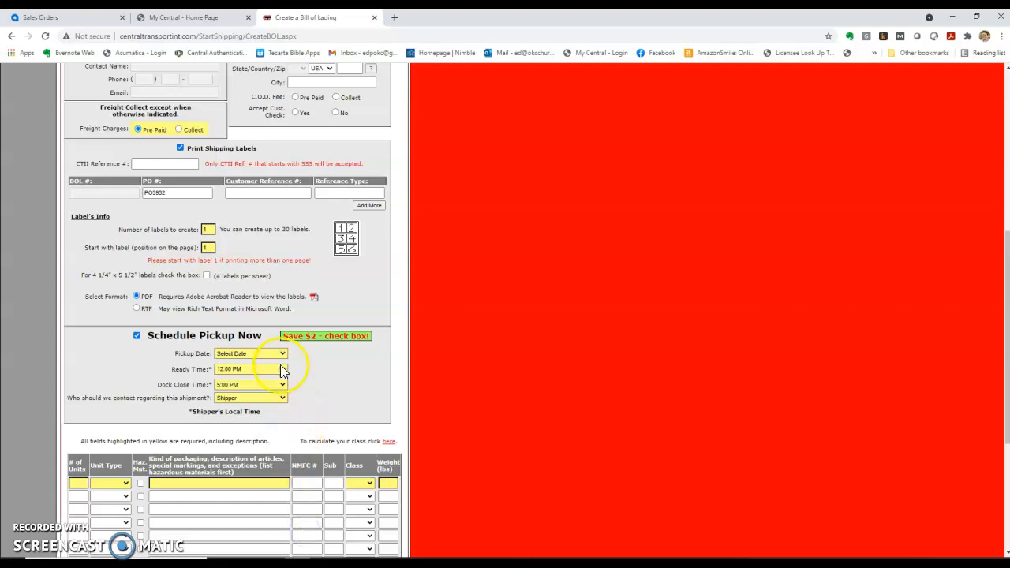
{"action": "left_click", "coordinate": [281, 356]}
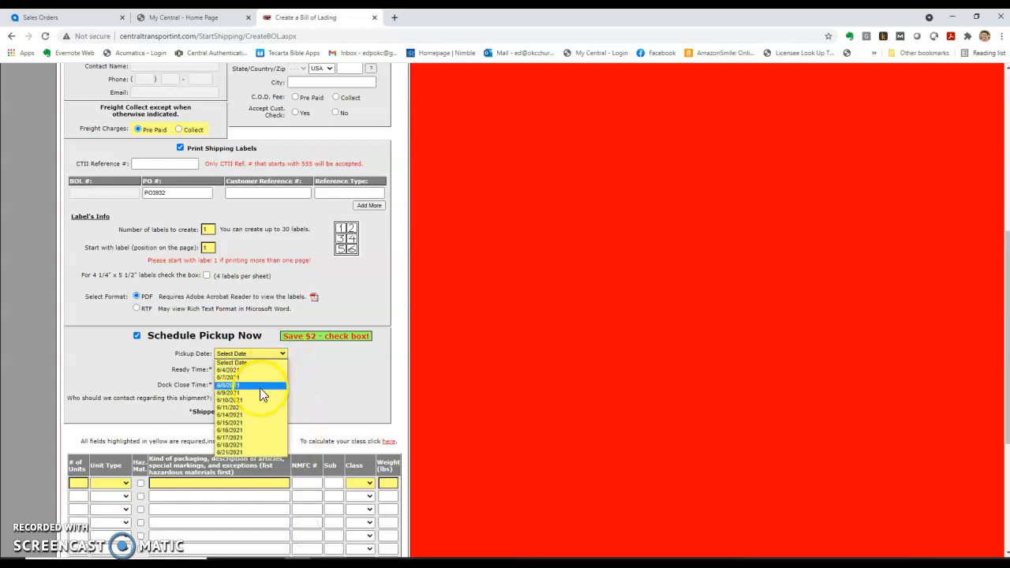
{"action": "left_click", "coordinate": [261, 386]}
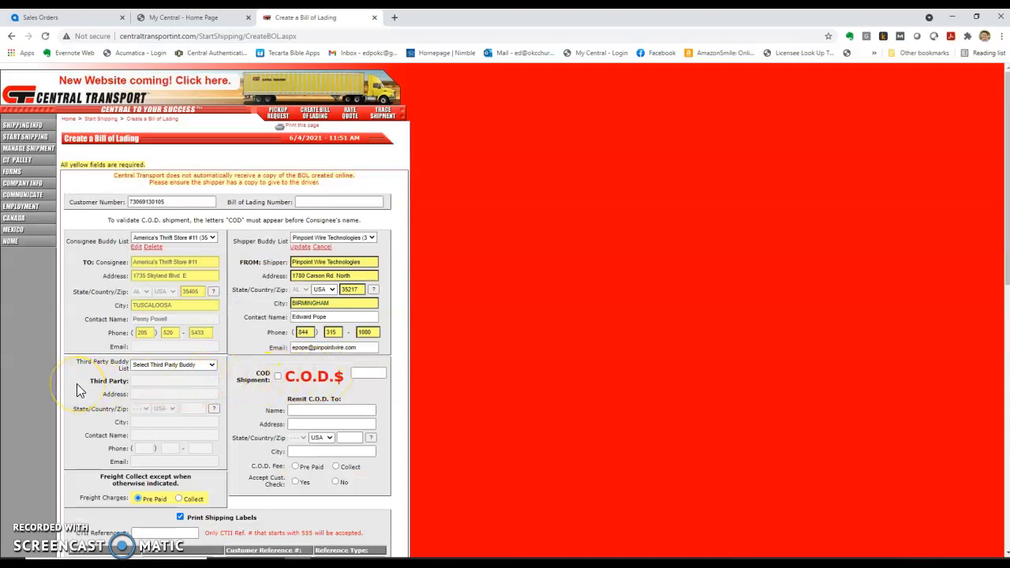
Set the pickup ready time to 10:00 AM and dock close time to 3:00 PM
{"action": "scroll", "coordinate": [78, 390], "scroll_direction": "down", "scroll_amount": 5}
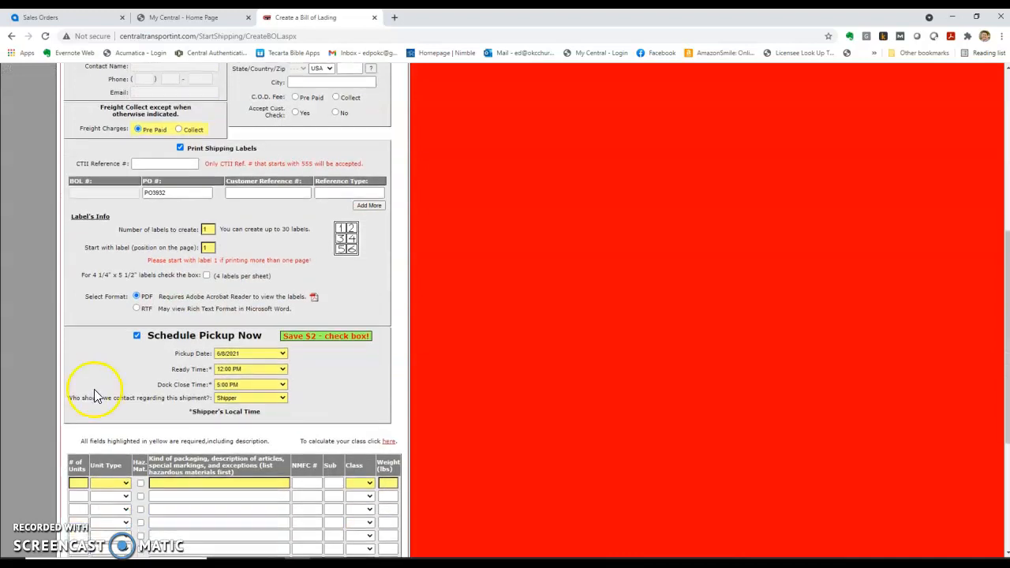
{"action": "left_click", "coordinate": [284, 368]}
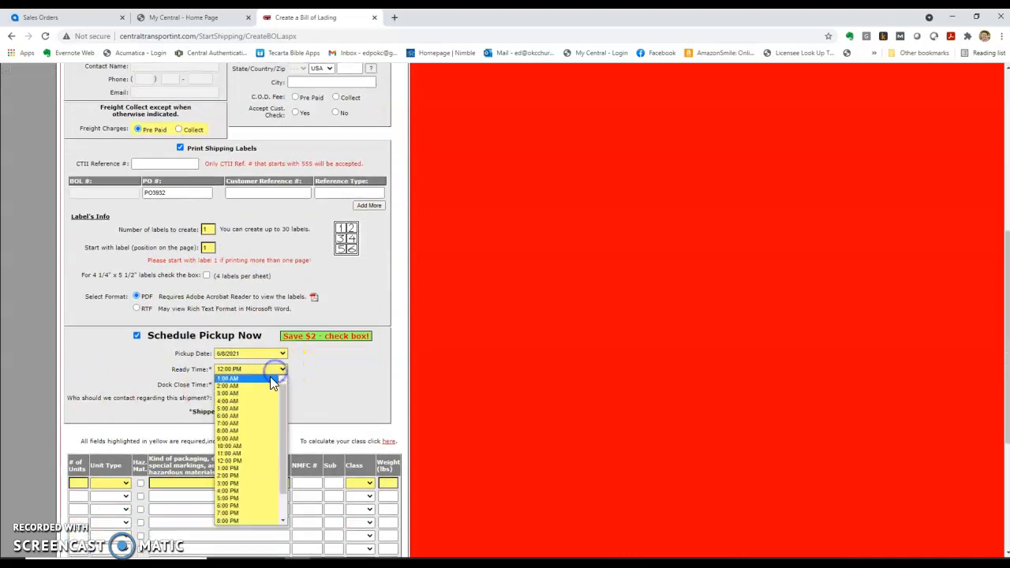
{"action": "left_click", "coordinate": [233, 446]}
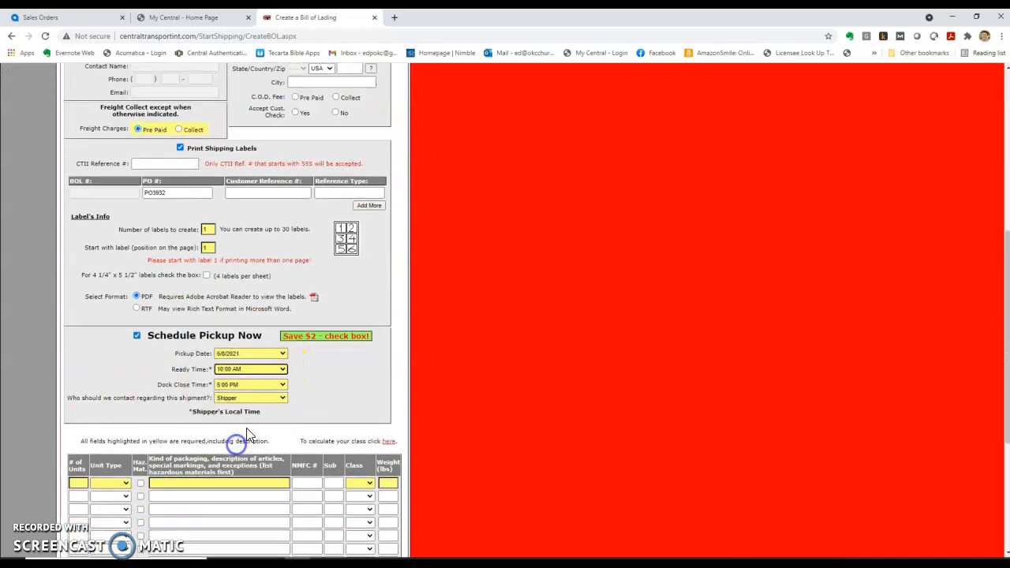
{"action": "left_click", "coordinate": [282, 385]}
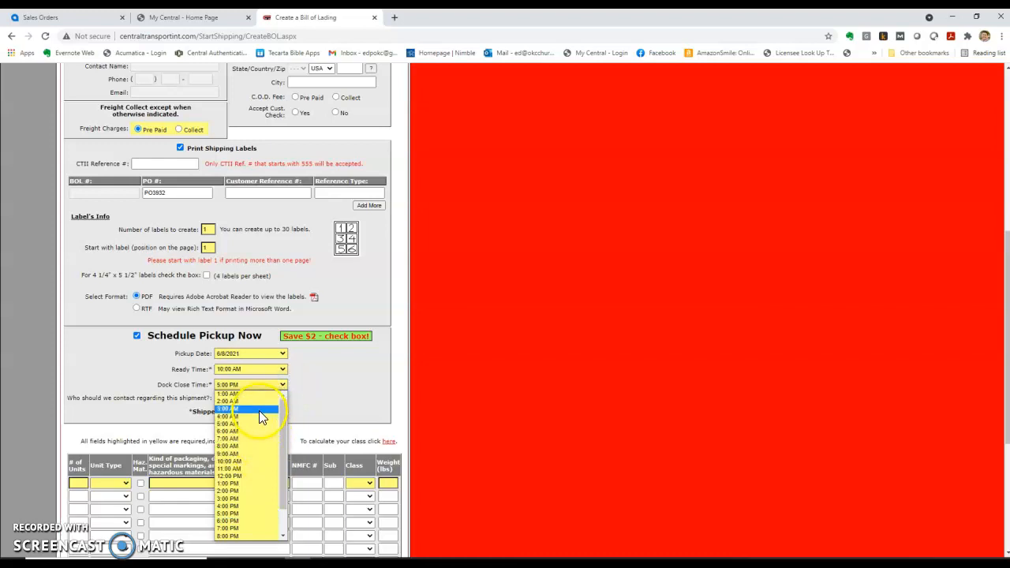
{"action": "left_click", "coordinate": [254, 499]}
Give the first freight line 1 unit of type PALLET
{"action": "scroll", "coordinate": [327, 414], "scroll_direction": "down", "scroll_amount": 1}
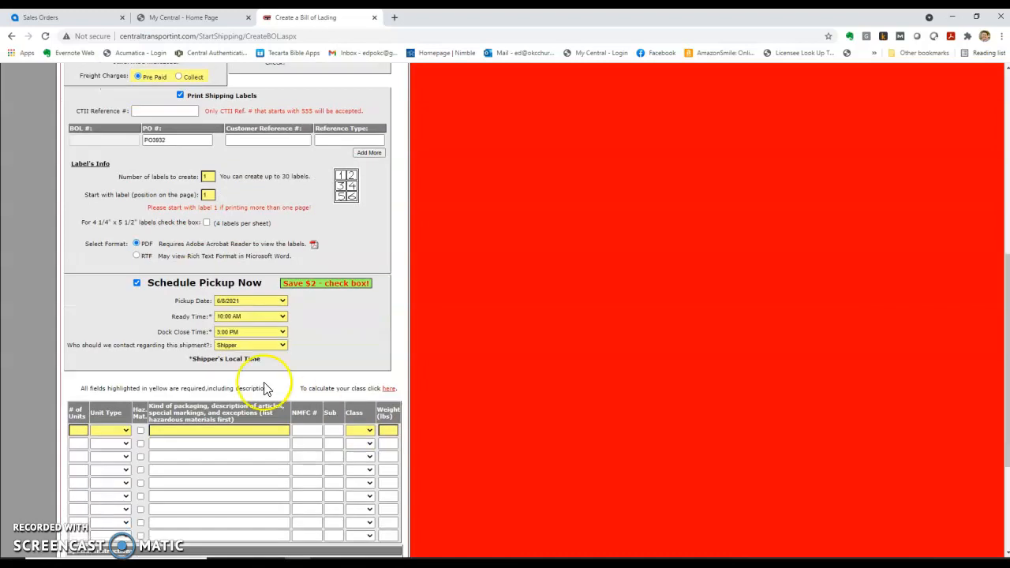
{"action": "scroll", "coordinate": [339, 119], "scroll_direction": "up", "scroll_amount": 3}
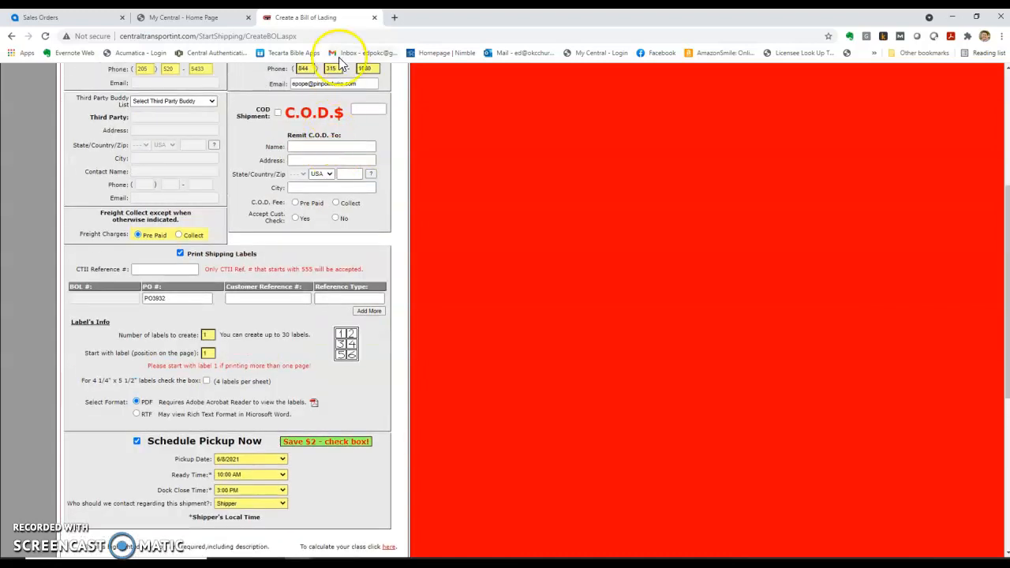
{"action": "scroll", "coordinate": [225, 428], "scroll_direction": "down", "scroll_amount": 4}
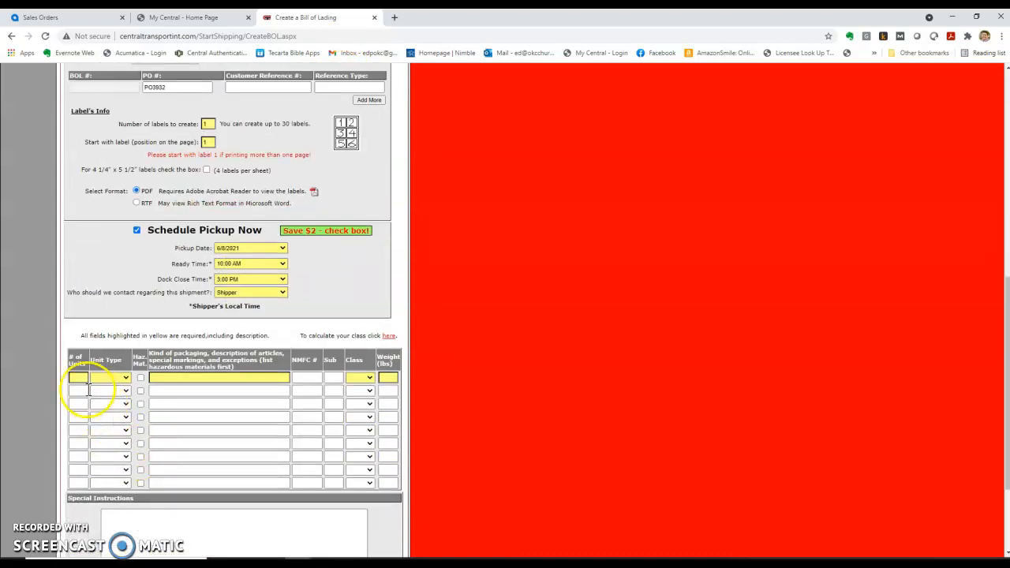
{"action": "left_click", "coordinate": [78, 377]}
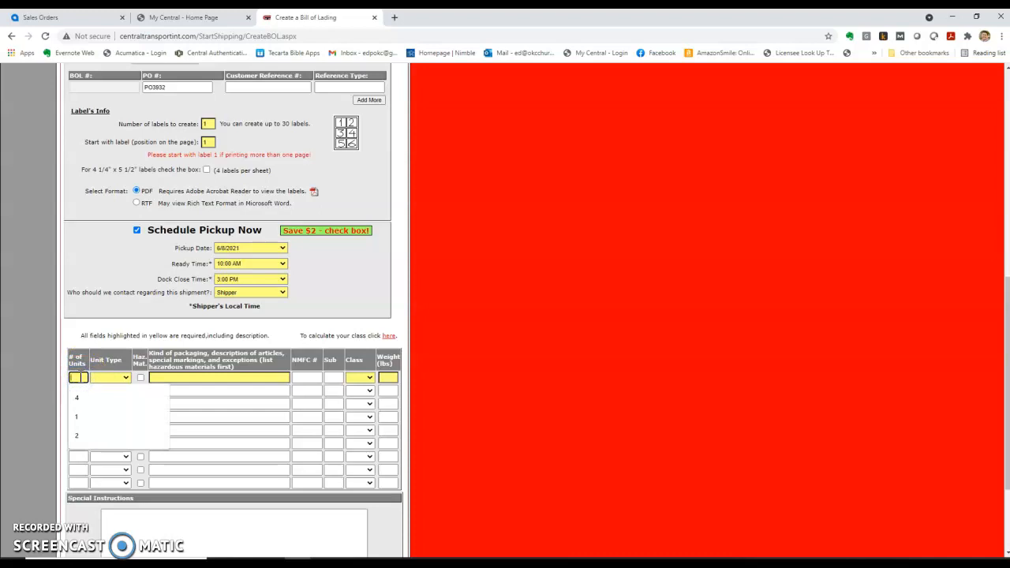
{"action": "left_click", "coordinate": [79, 415]}
{"action": "left_click", "coordinate": [126, 378]}
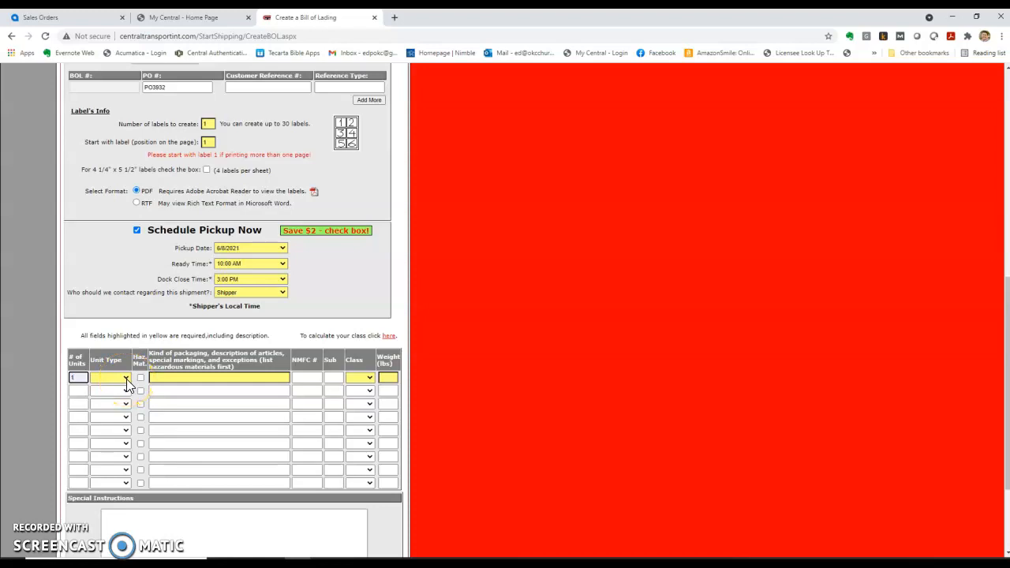
{"action": "left_click", "coordinate": [121, 473]}
{"action": "left_click", "coordinate": [251, 379]}
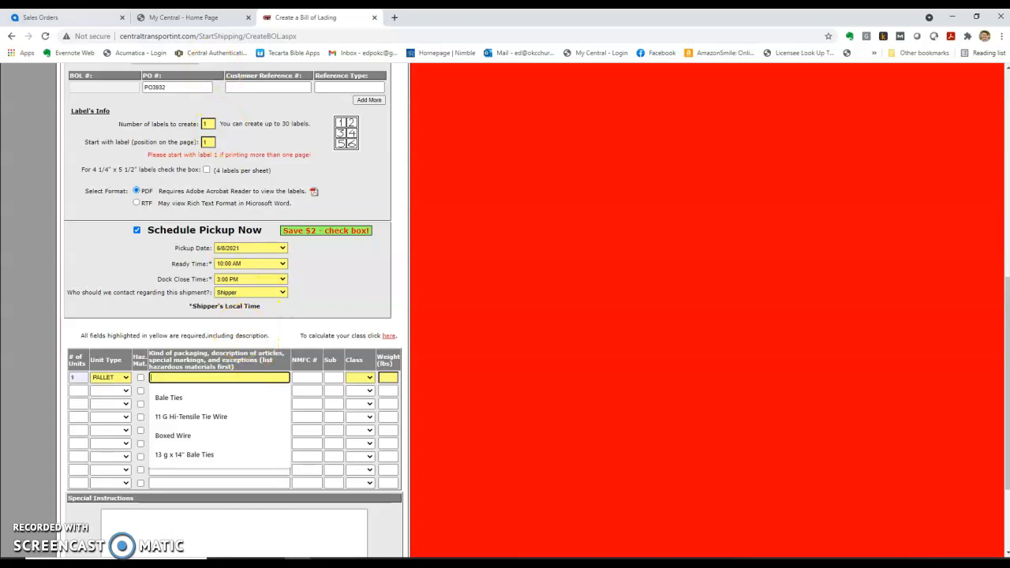
Check the item on the Acumatica sales order's line items
{"action": "left_click", "coordinate": [47, 17]}
{"action": "left_click", "coordinate": [161, 274]}
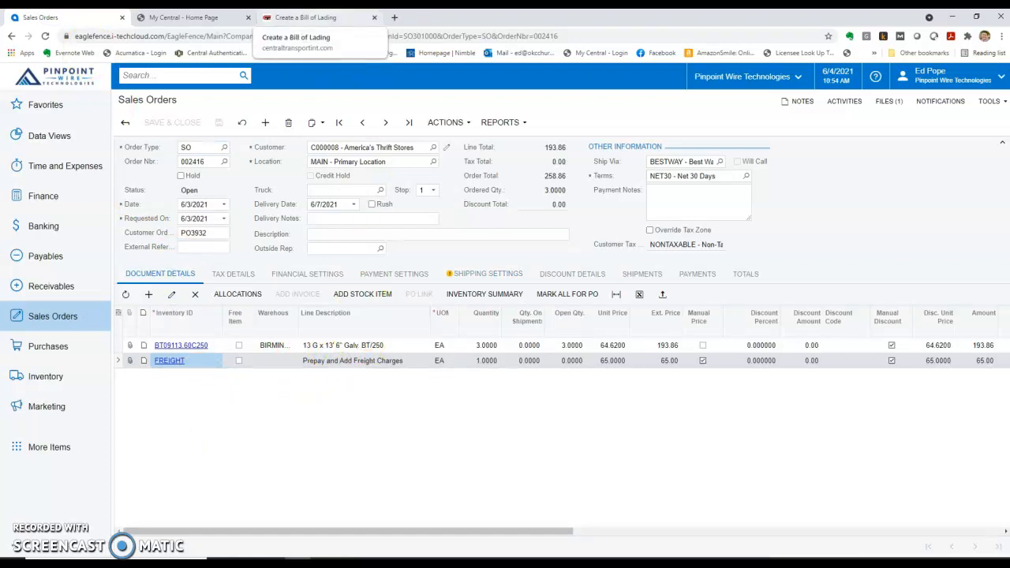
{"action": "left_click", "coordinate": [280, 17]}
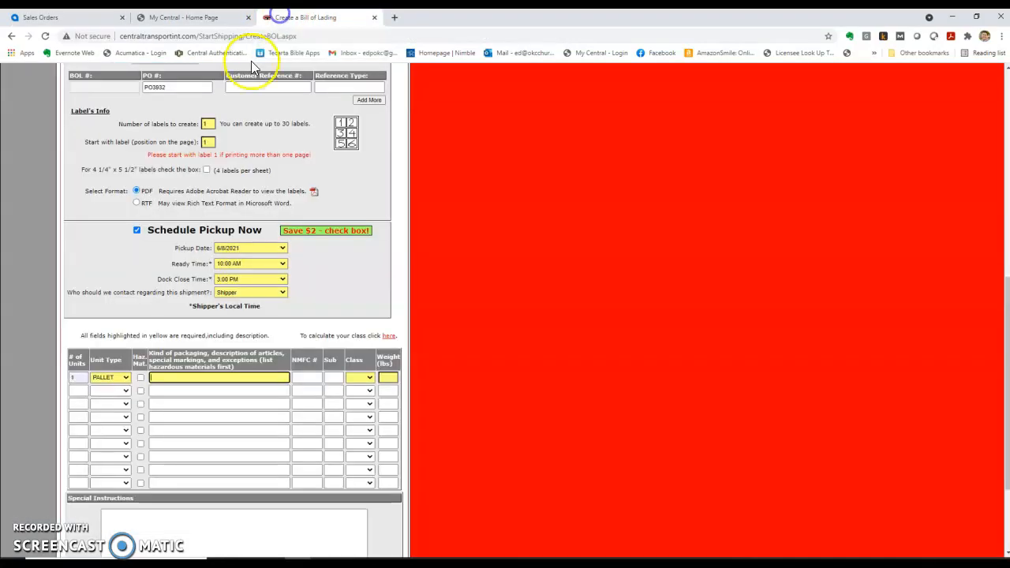
Describe the line as 13 g x 13' 6" bale ties with freight class 50CL
{"action": "type", "text": "13 g"}
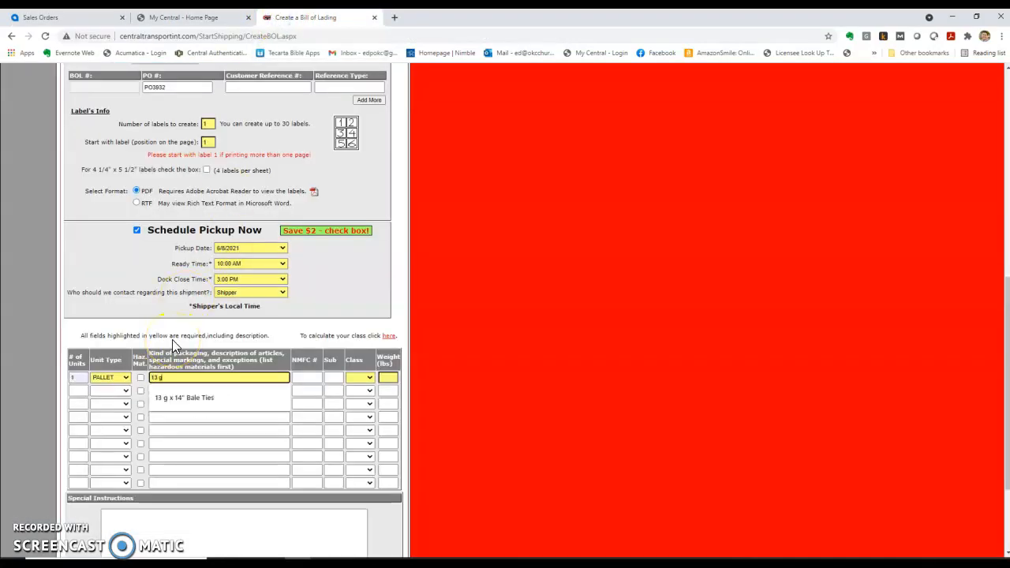
{"action": "type", "text": " x 13"}
{"action": "type", "text": "' 8'"}
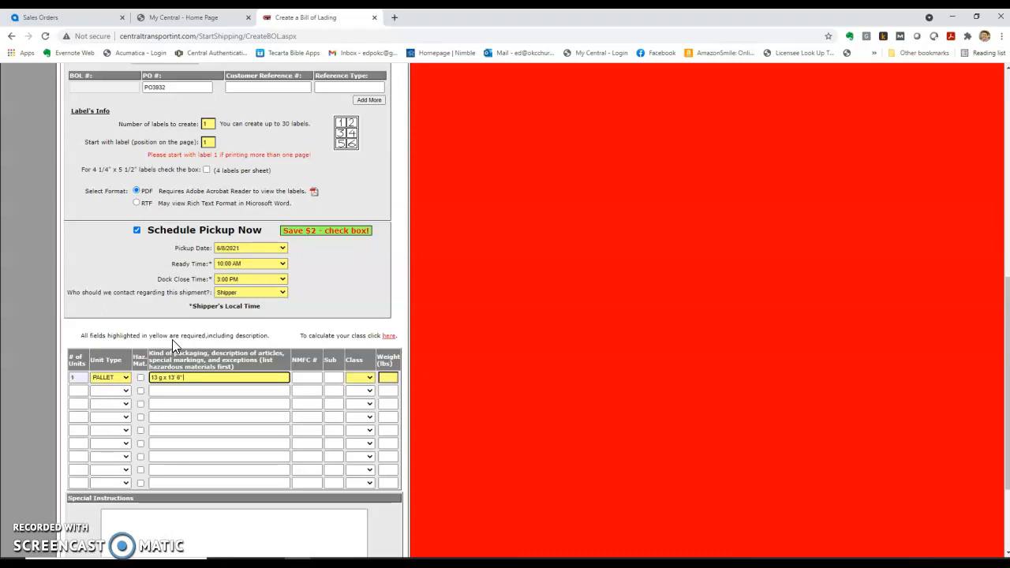
{"action": "type", "text": " bale ties"}
{"action": "key", "text": "Tab"}
{"action": "key", "text": "Tab"}
{"action": "key", "text": "Tab"}
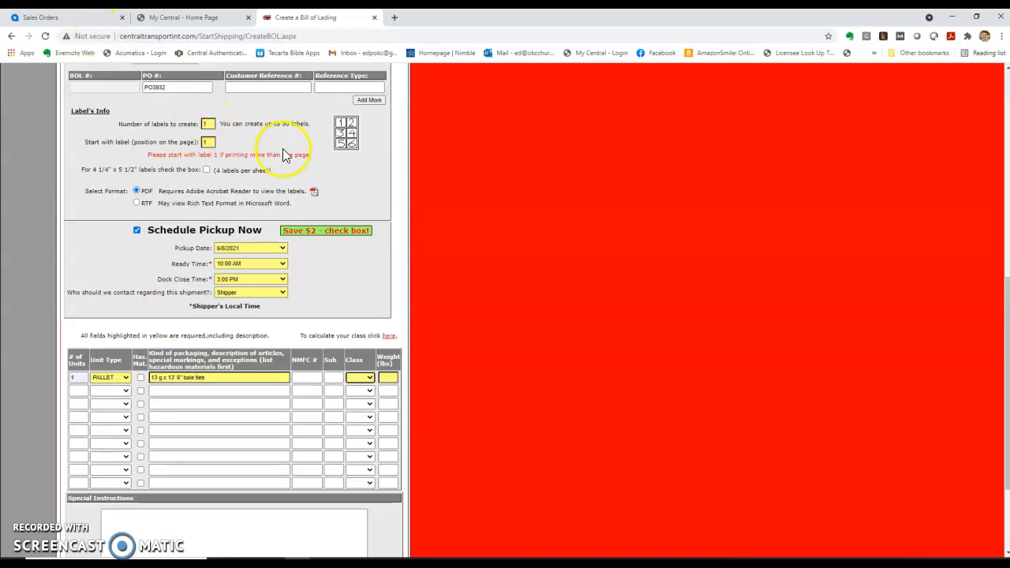
{"action": "left_click", "coordinate": [369, 378]}
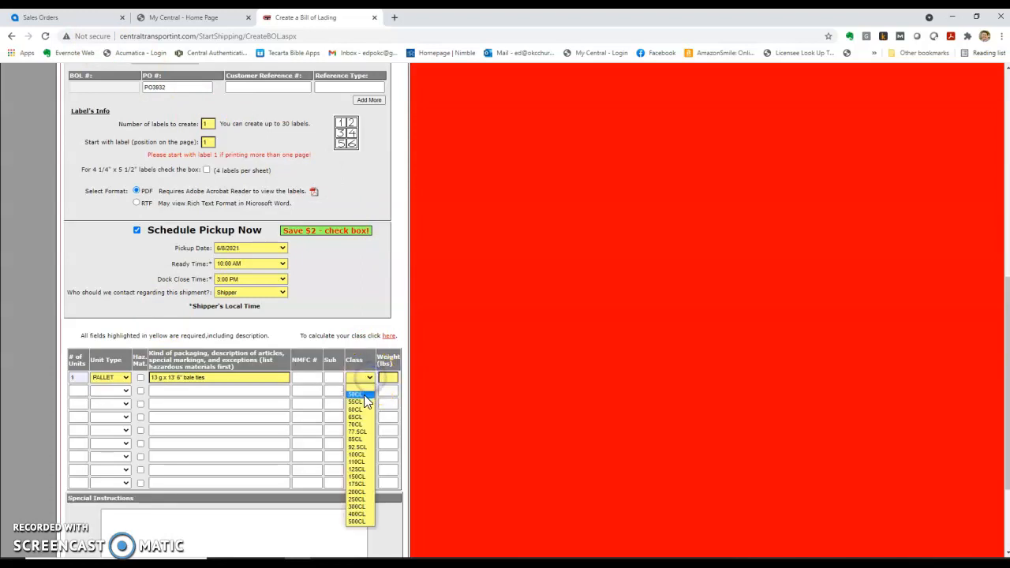
{"action": "left_click", "coordinate": [364, 395]}
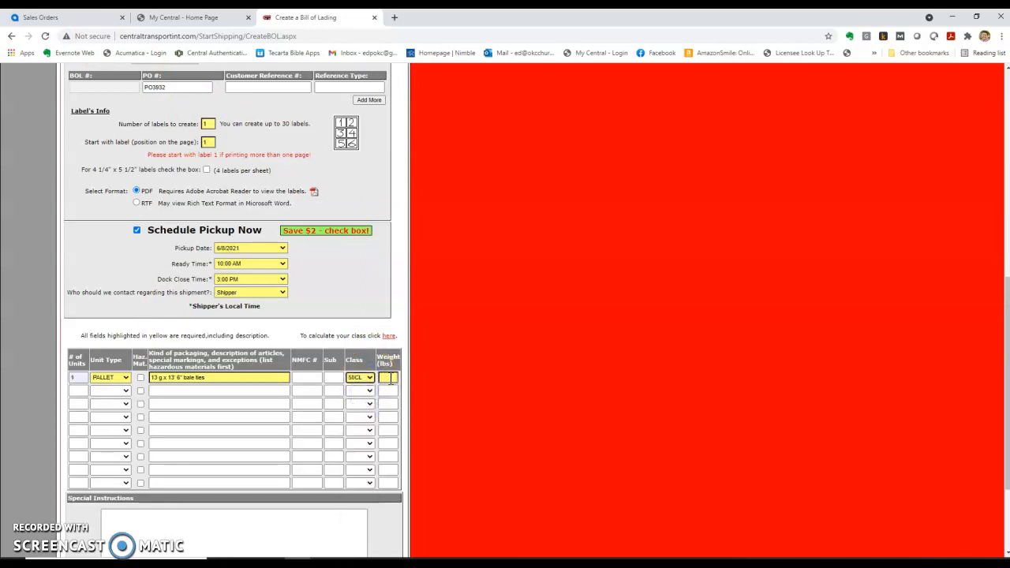
{"action": "left_click", "coordinate": [388, 378]}
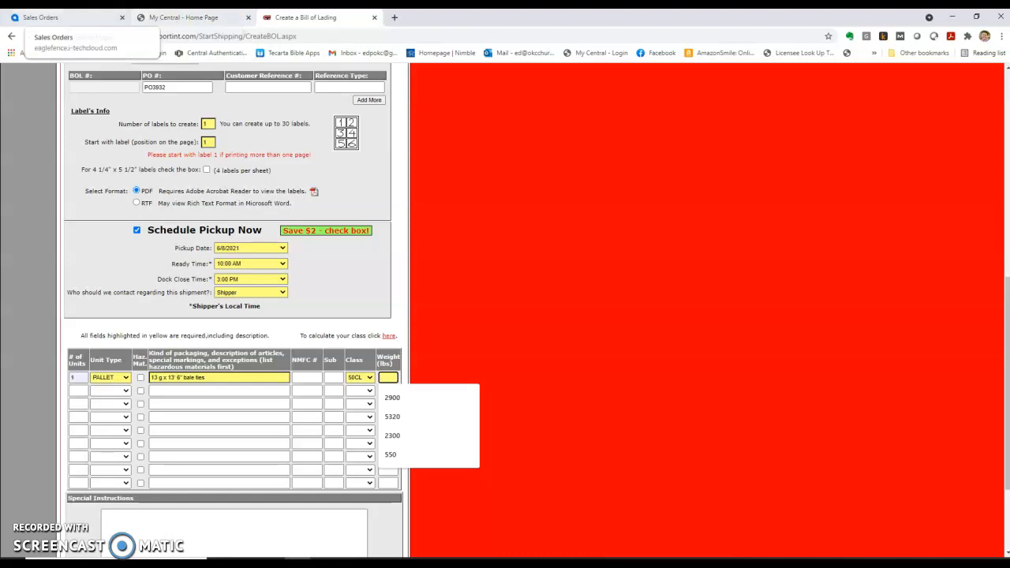
{"action": "left_click", "coordinate": [48, 16]}
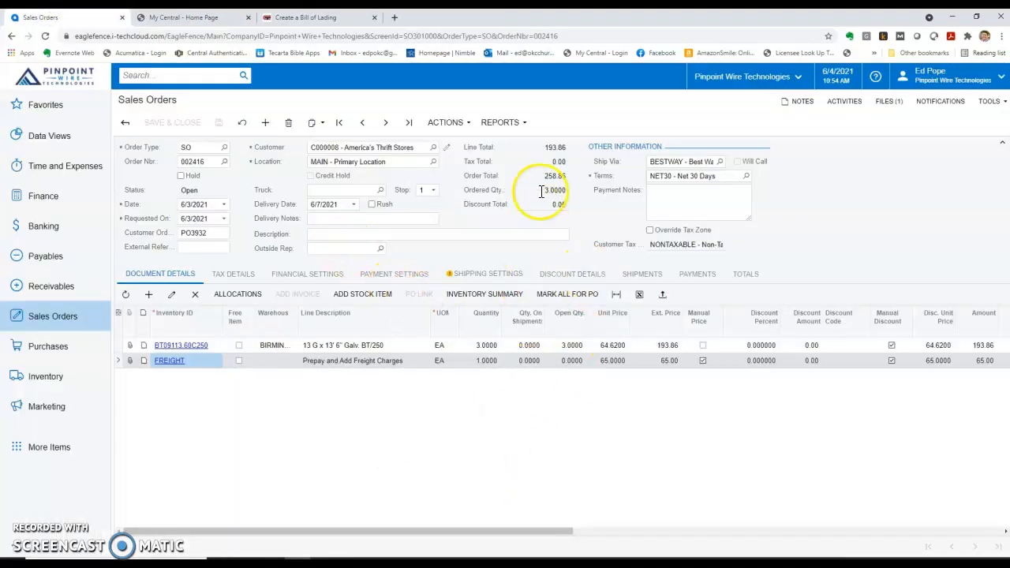
Open the sales order's report options, then bring up File Explorer to find the order PDF
{"action": "left_click", "coordinate": [505, 123]}
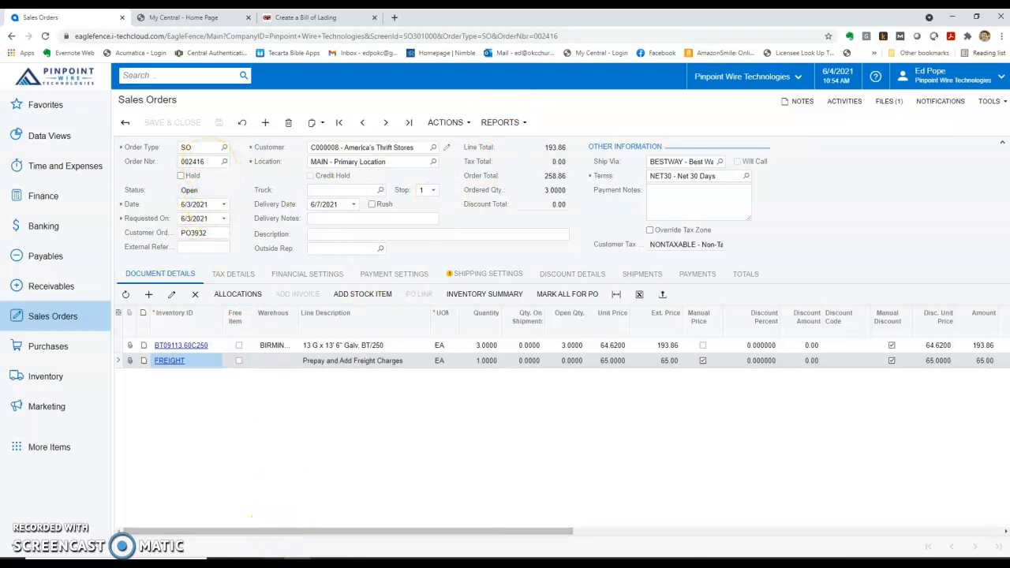
{"action": "left_click", "coordinate": [272, 562]}
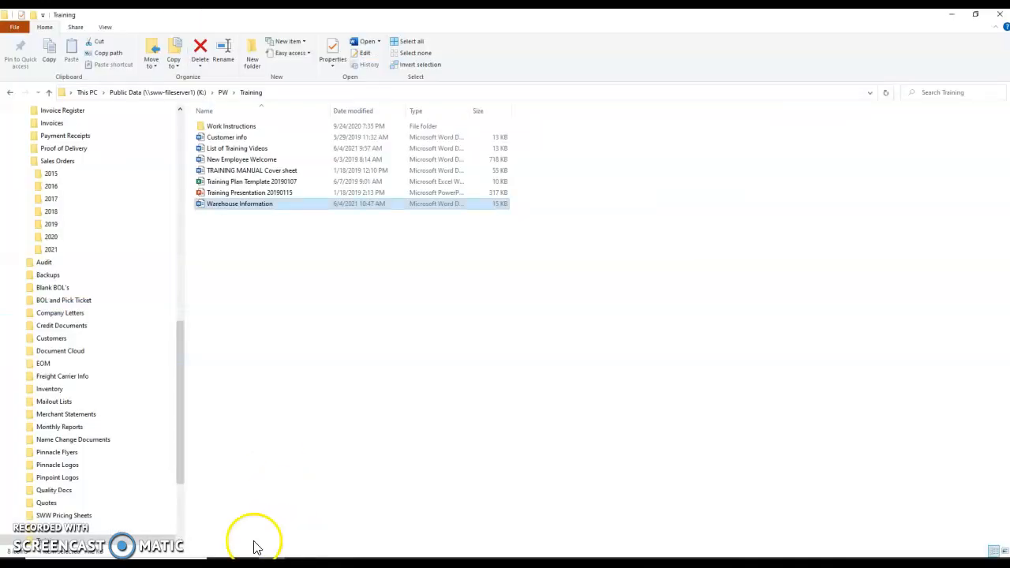
{"action": "left_click", "coordinate": [72, 249]}
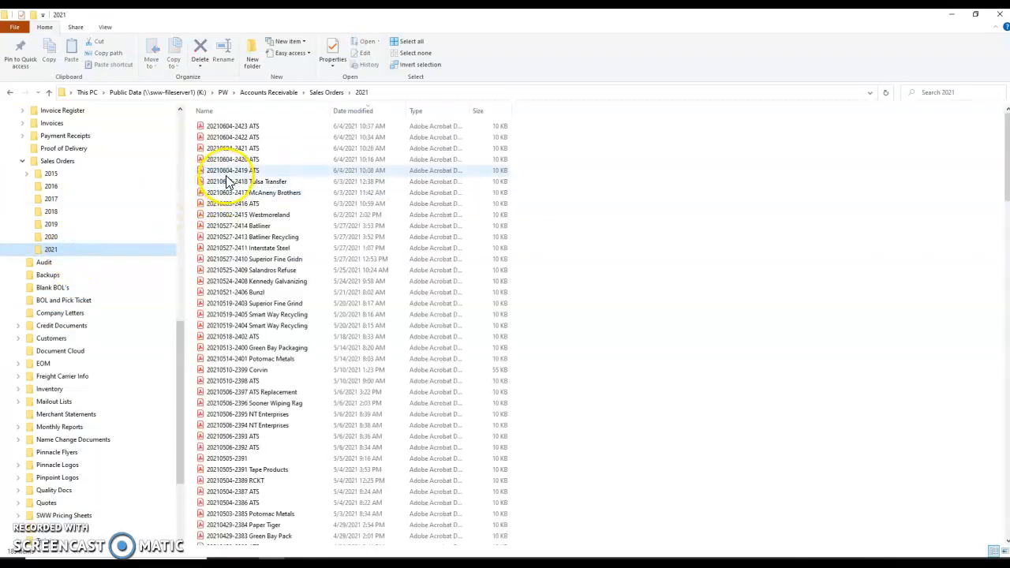
{"action": "left_click", "coordinate": [246, 204]}
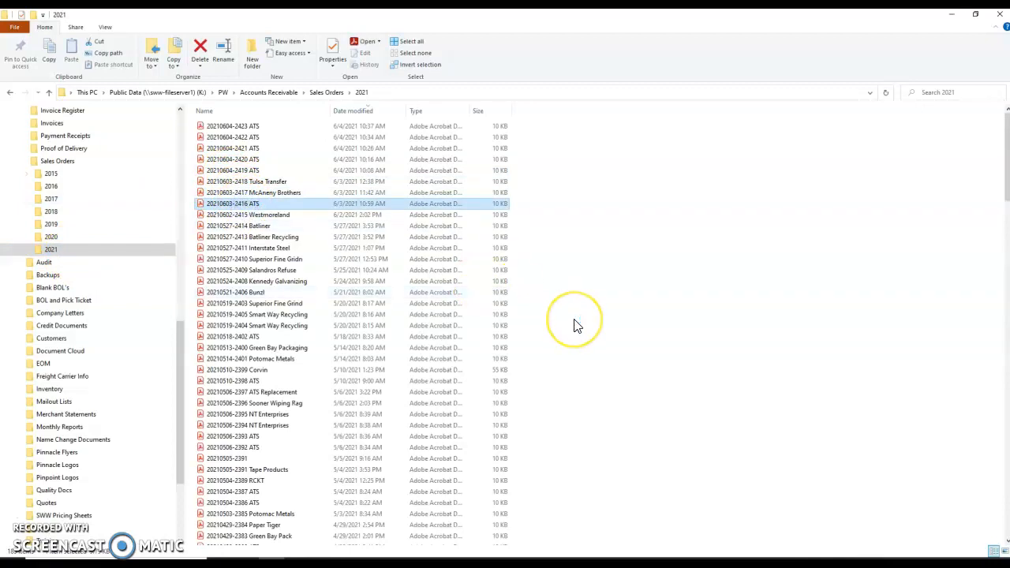
{"action": "left_click", "coordinate": [973, 318]}
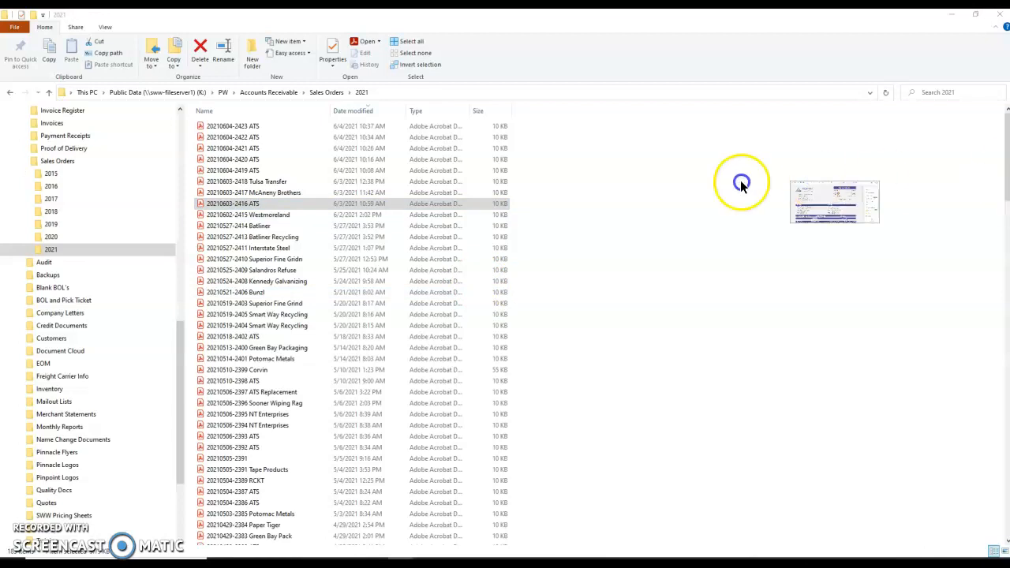
{"action": "left_click", "coordinate": [521, 378]}
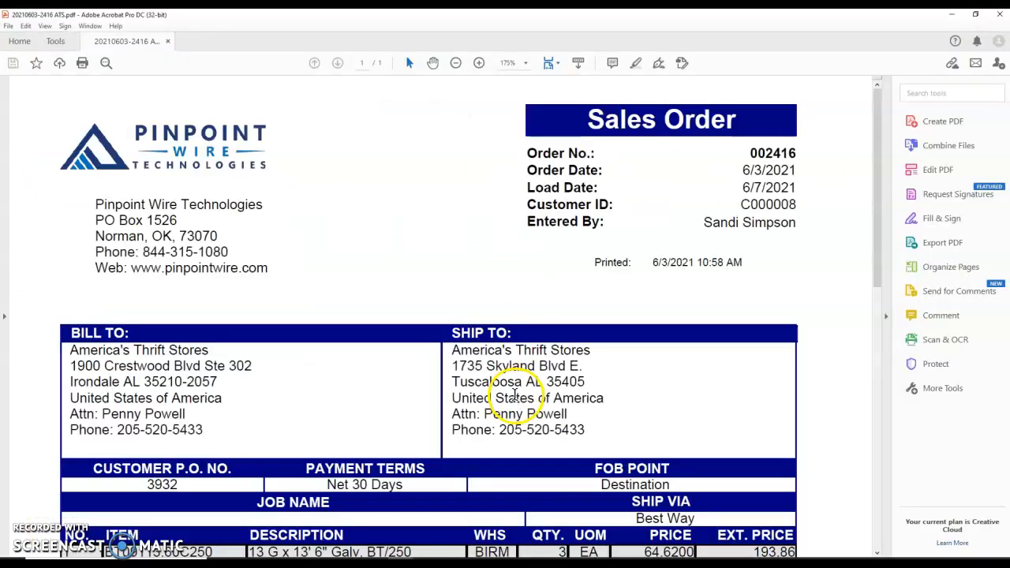
Look up the 227 lb total weight in the sales order PDF's totals section
{"action": "scroll", "coordinate": [515, 398], "scroll_direction": "down", "scroll_amount": 3}
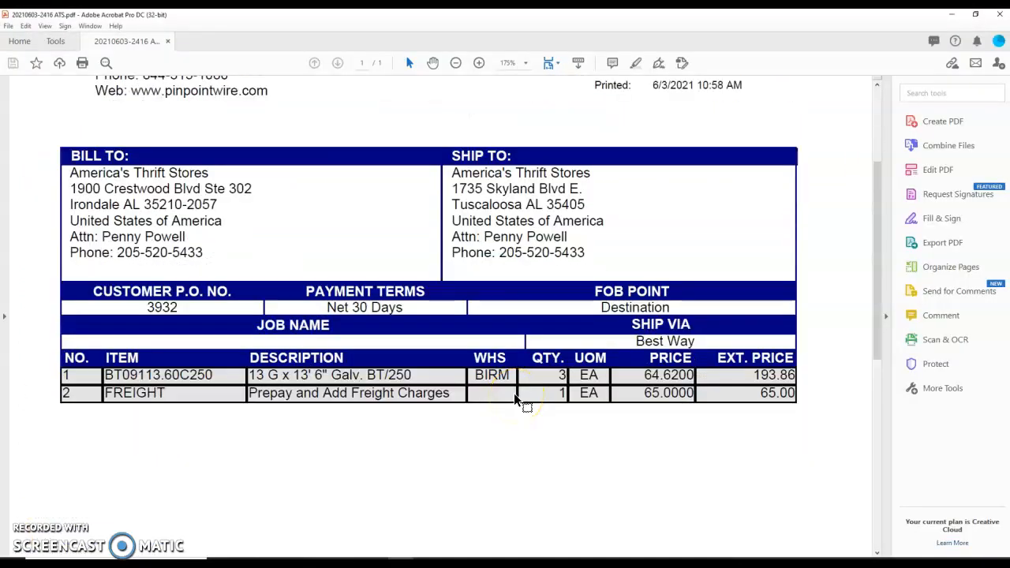
{"action": "scroll", "coordinate": [515, 398], "scroll_direction": "down", "scroll_amount": 6}
{"action": "left_click_drag", "start_coordinate": [521, 459], "coordinate": [561, 459]}
{"action": "left_click", "coordinate": [544, 387]}
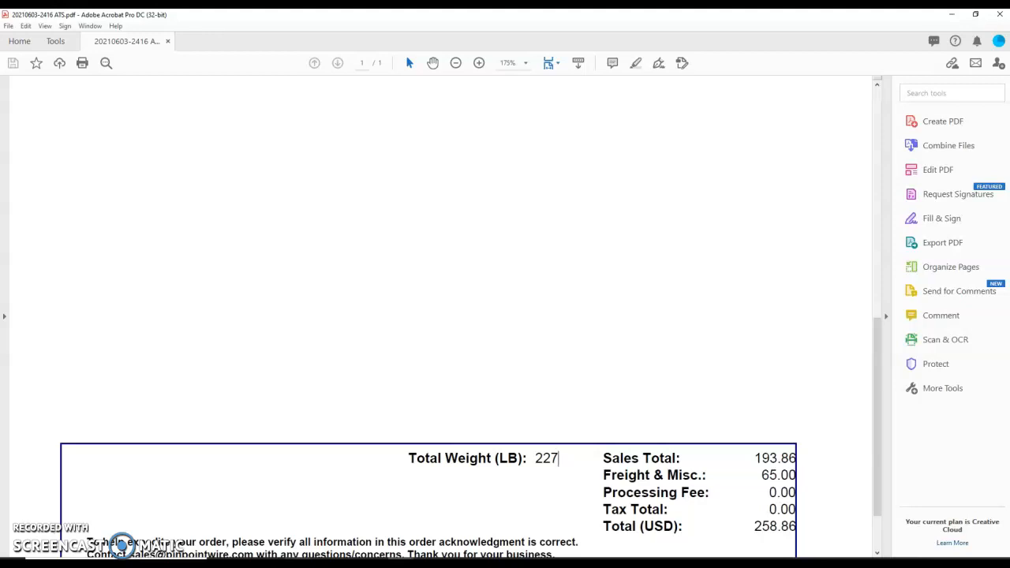
{"action": "left_click", "coordinate": [298, 563]}
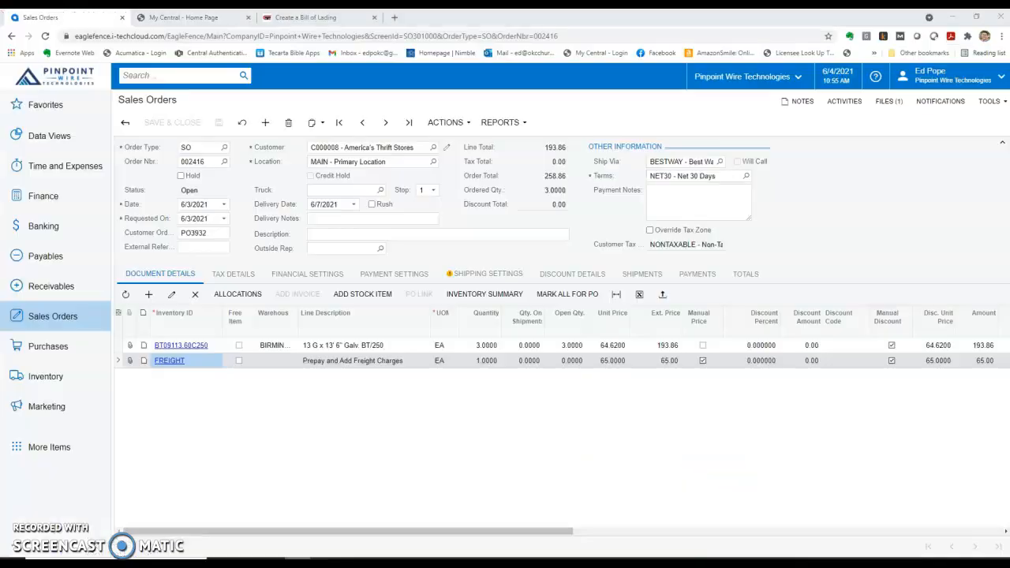
Enter a 250 lb weight for the pallet and submit the bill of lading
{"action": "left_click", "coordinate": [308, 22]}
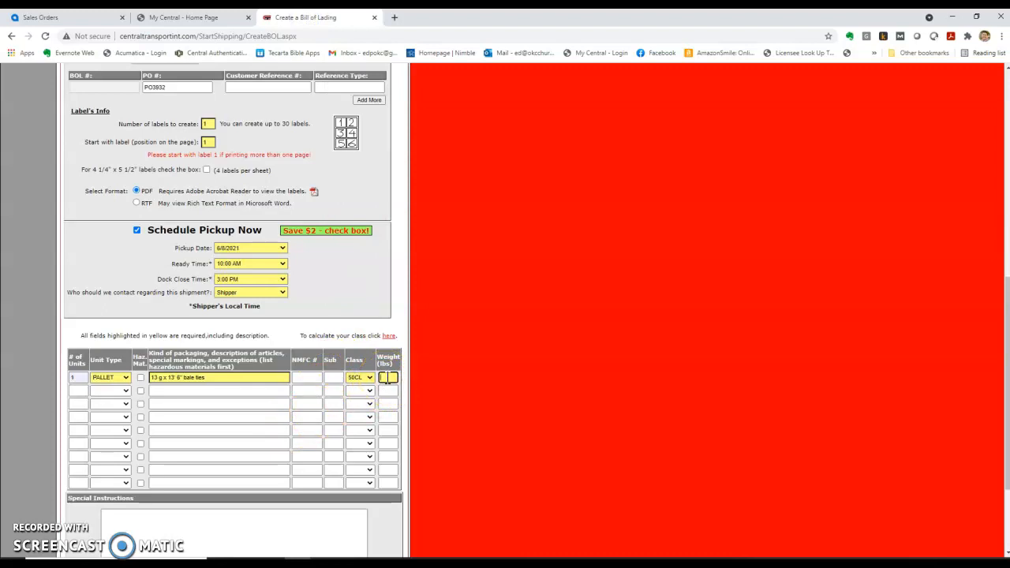
{"action": "type", "text": "250"}
{"action": "left_click", "coordinate": [308, 324]}
{"action": "scroll", "coordinate": [71, 410], "scroll_direction": "down", "scroll_amount": 3}
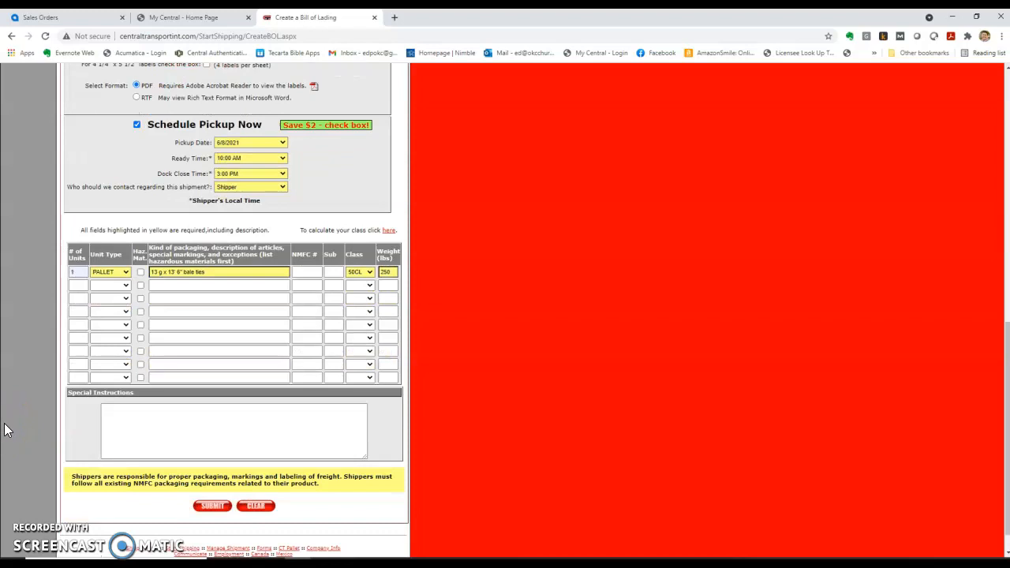
{"action": "scroll", "coordinate": [4, 430], "scroll_direction": "down", "scroll_amount": 1}
{"action": "left_click", "coordinate": [213, 477]}
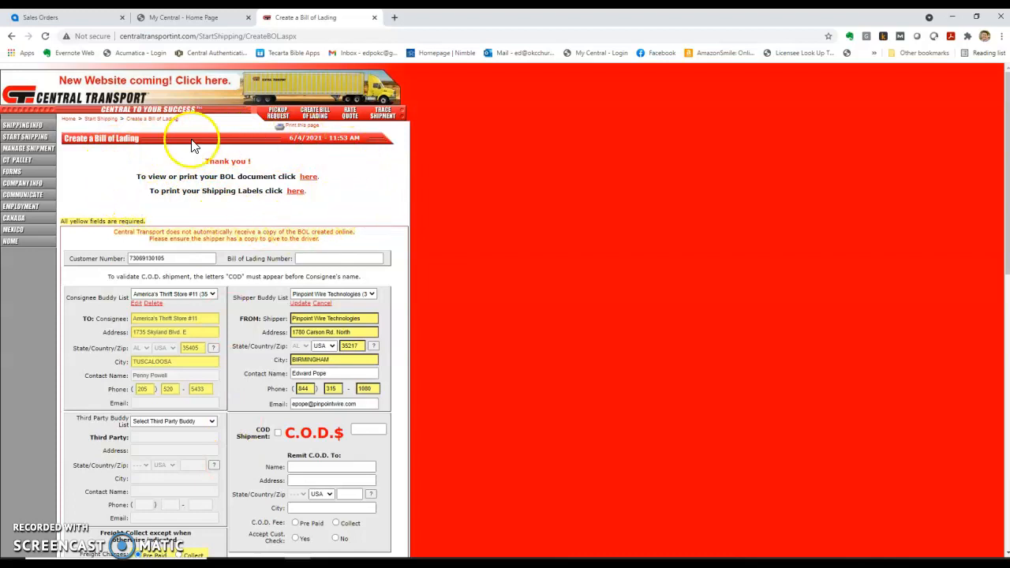
View the generated bill of lading PDF and download it
{"action": "left_click", "coordinate": [308, 178]}
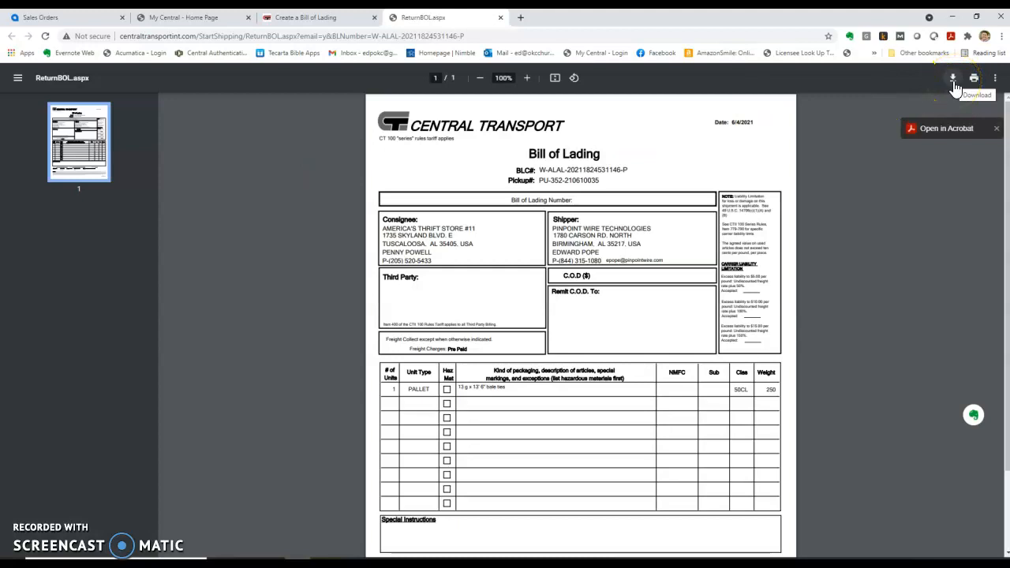
{"action": "left_click", "coordinate": [954, 86]}
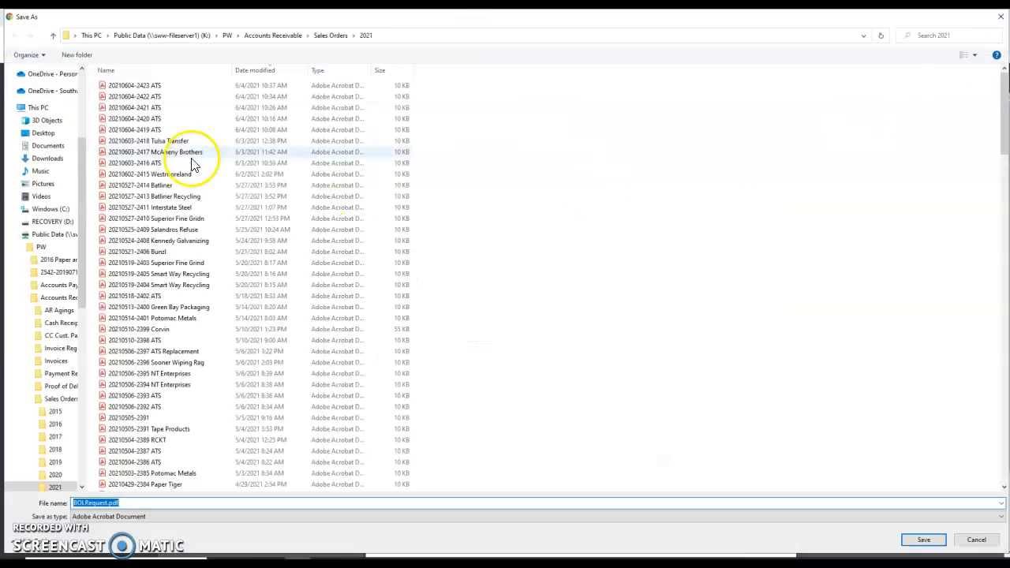
Choose the Pick Ticket - BOL folder and name the file ATS 1 of 6 BOL
{"action": "left_click_drag", "start_coordinate": [84, 165], "coordinate": [87, 73]}
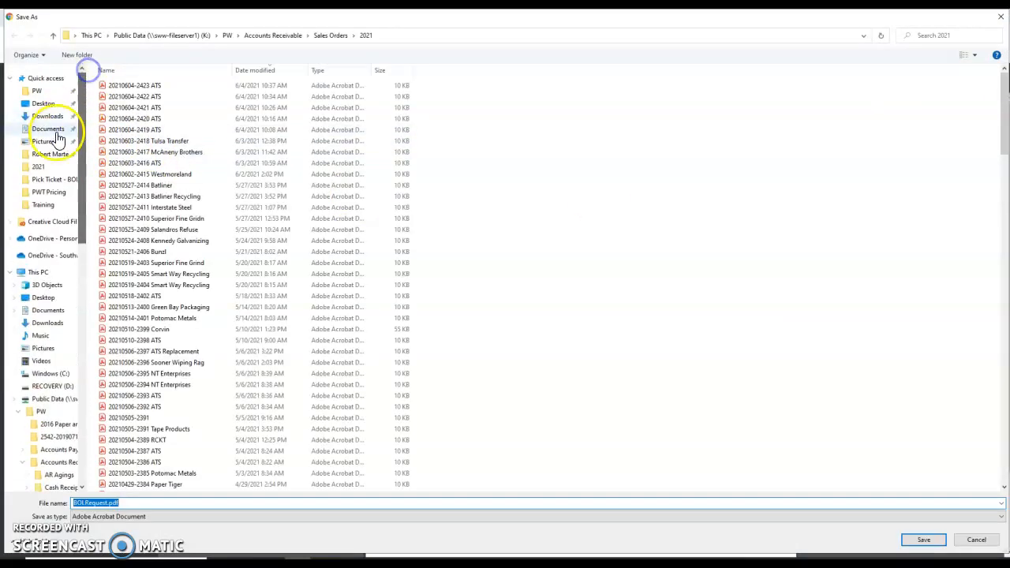
{"action": "left_click", "coordinate": [43, 181]}
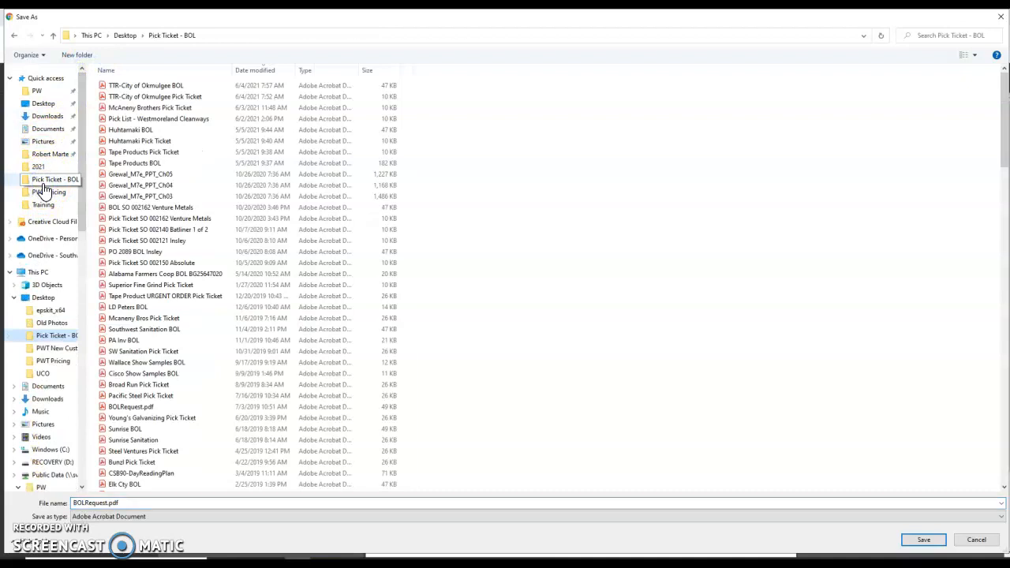
{"action": "double_click", "coordinate": [126, 505]}
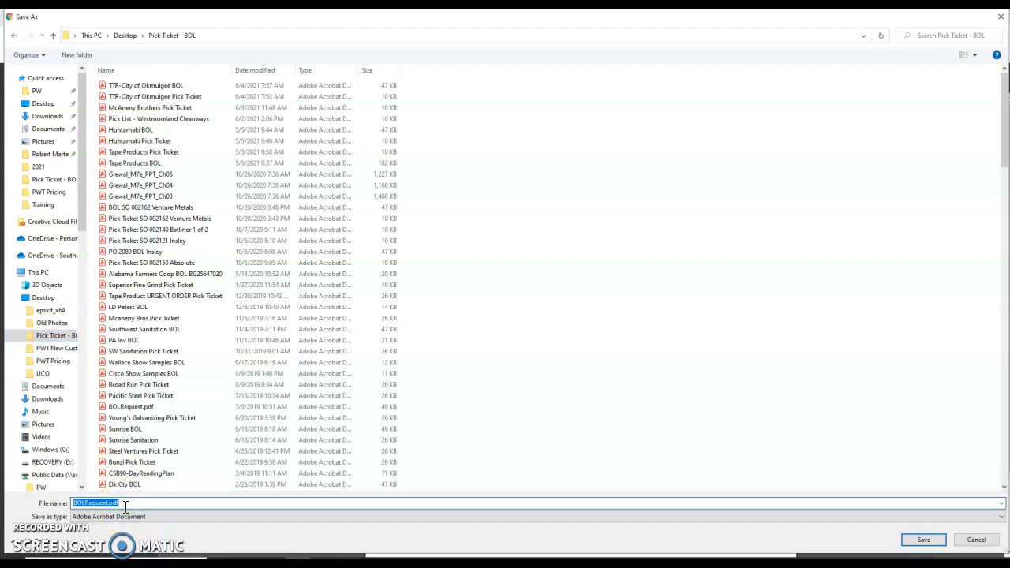
{"action": "type", "text": "ATS BO"}
Save ATS 1 of 6 BOL.pdf, review it in Acrobat, then close it and its browser tab
{"action": "left_click", "coordinate": [918, 542]}
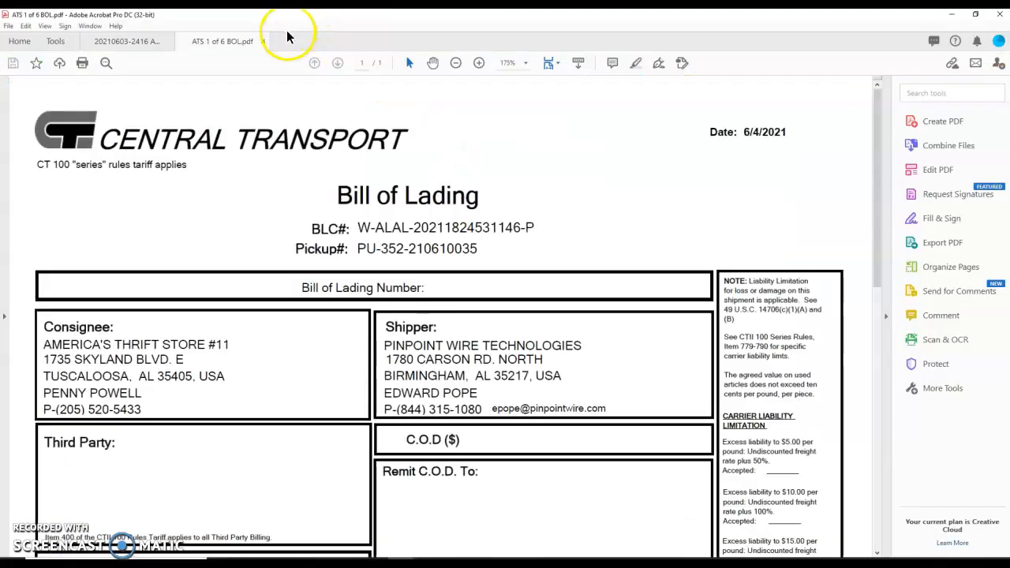
{"action": "scroll", "coordinate": [363, 268], "scroll_direction": "down", "scroll_amount": 2}
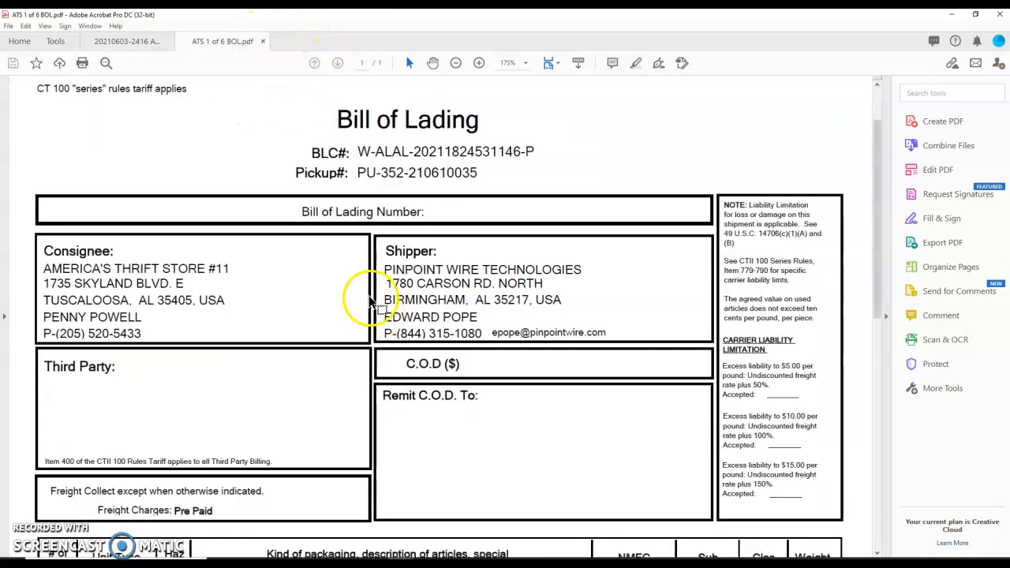
{"action": "left_click", "coordinate": [263, 42]}
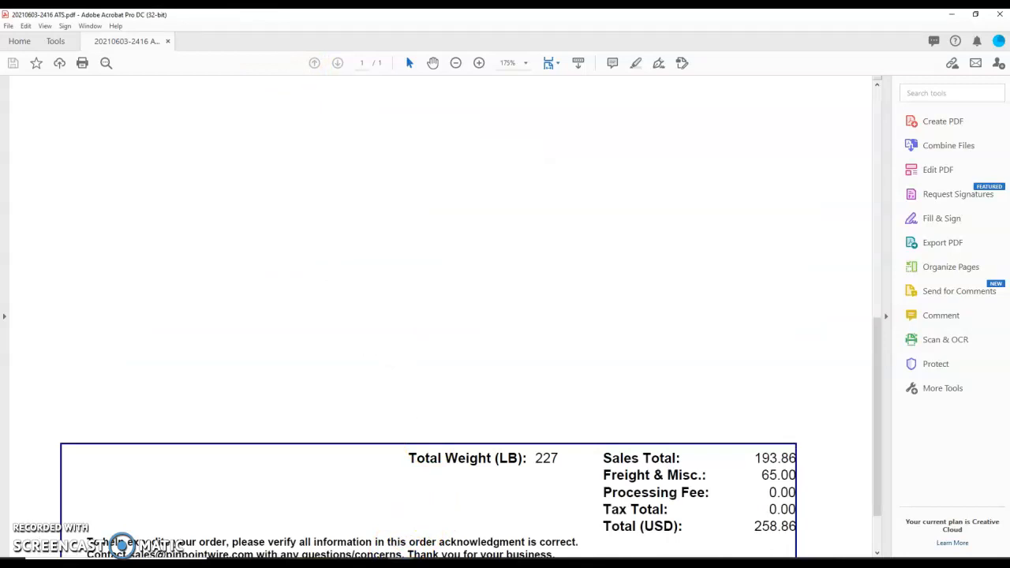
{"action": "left_click", "coordinate": [256, 563]}
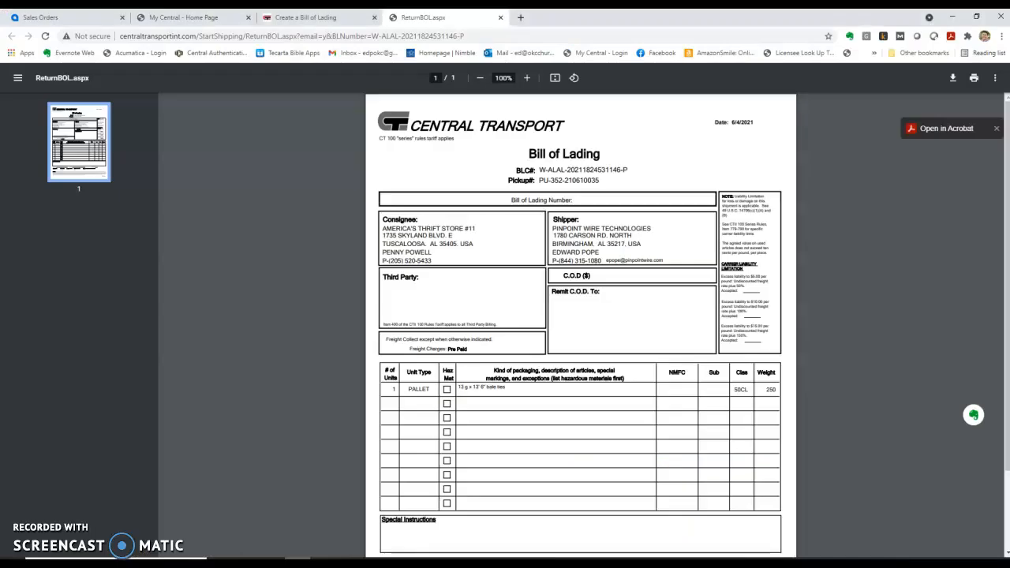
{"action": "left_click", "coordinate": [499, 17]}
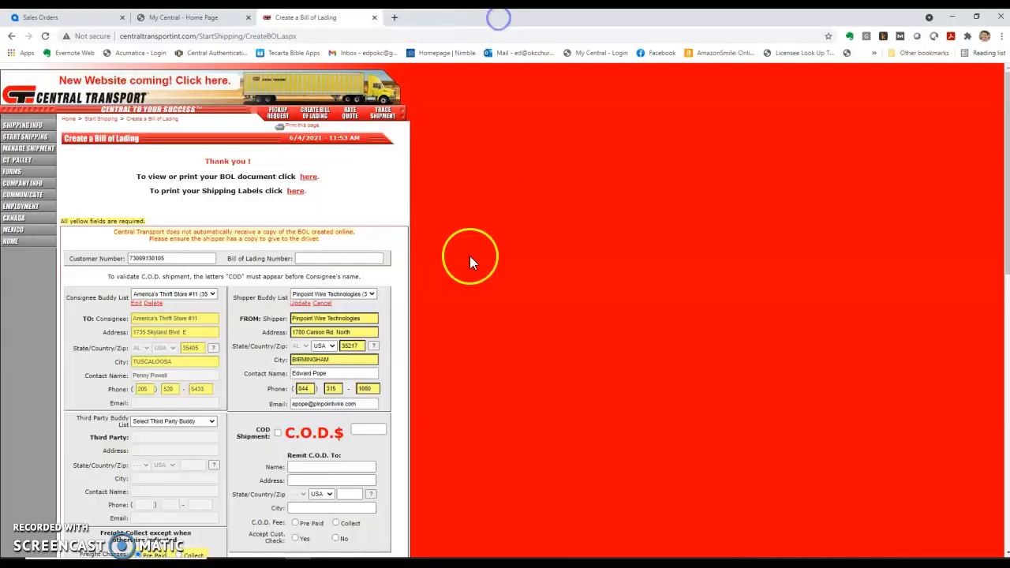
Save the shipping label PDF as ATS 1 of 6 Shipping Label in Pick Ticket - BOL, then close it
{"action": "left_click", "coordinate": [295, 193]}
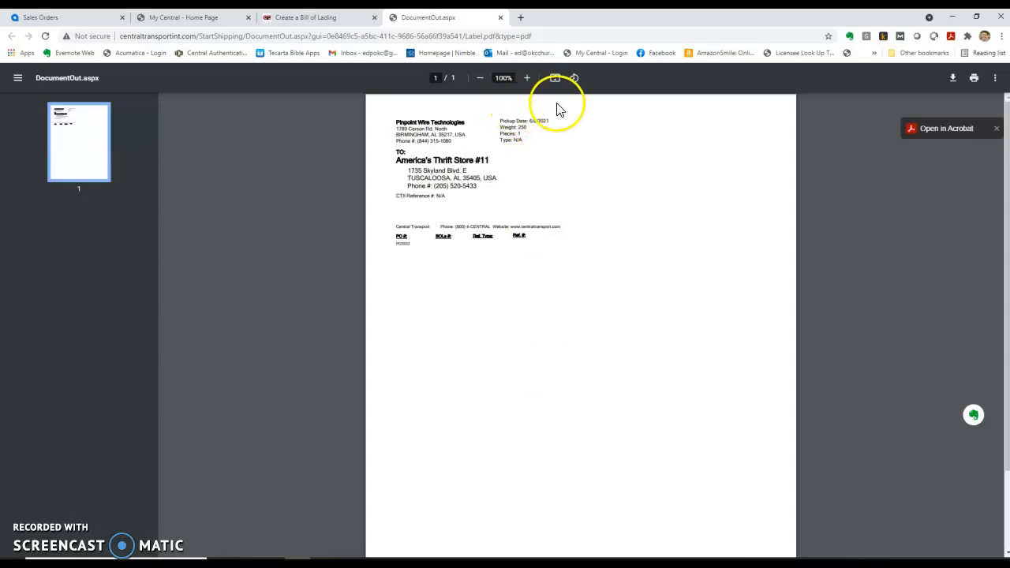
{"action": "left_click", "coordinate": [952, 84]}
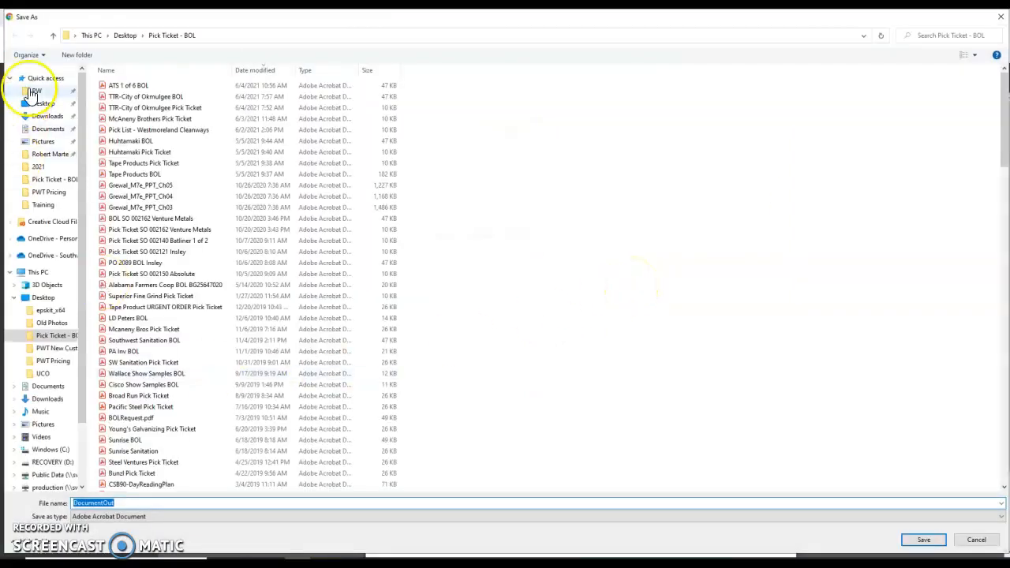
{"action": "left_click", "coordinate": [128, 85]}
{"action": "left_click", "coordinate": [88, 505]}
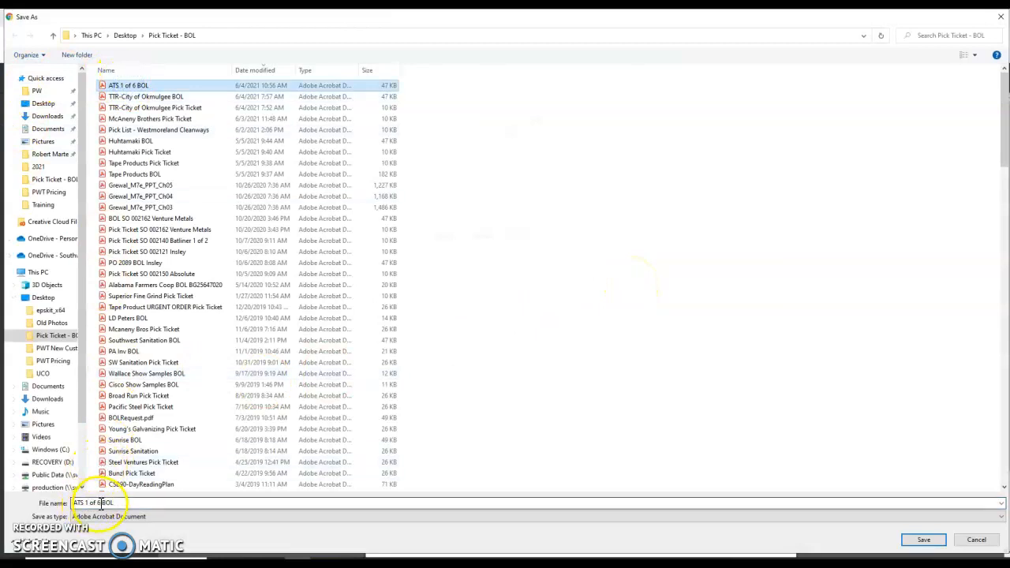
{"action": "left_click_drag", "start_coordinate": [101, 503], "coordinate": [150, 509]}
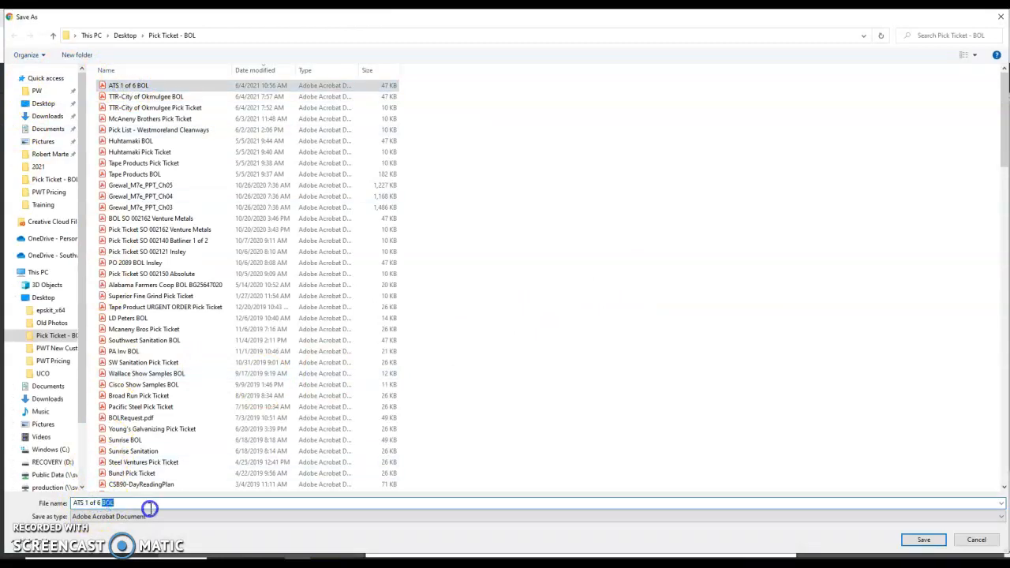
{"action": "type", "text": "Shipping Label"}
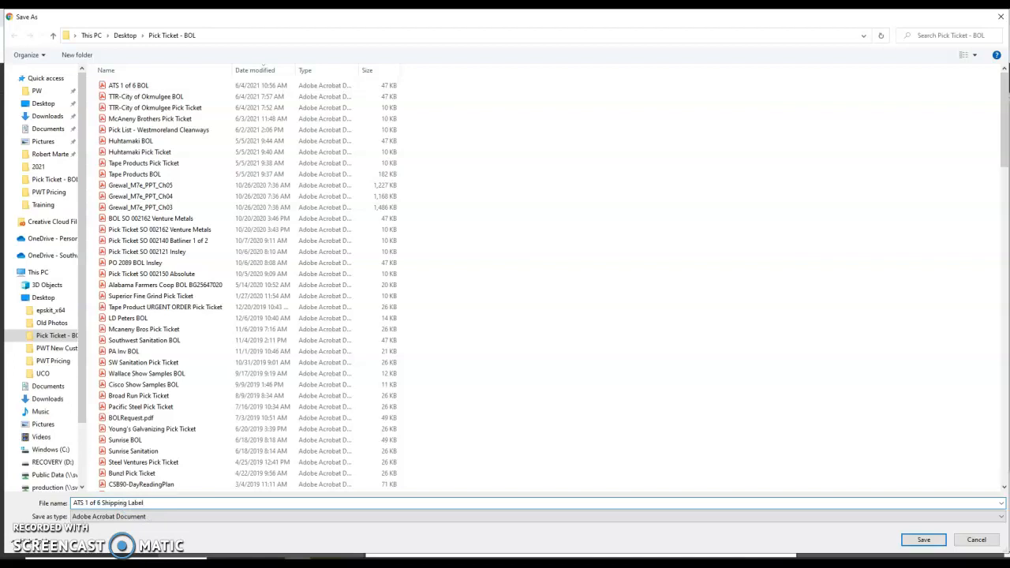
{"action": "left_click", "coordinate": [922, 539]}
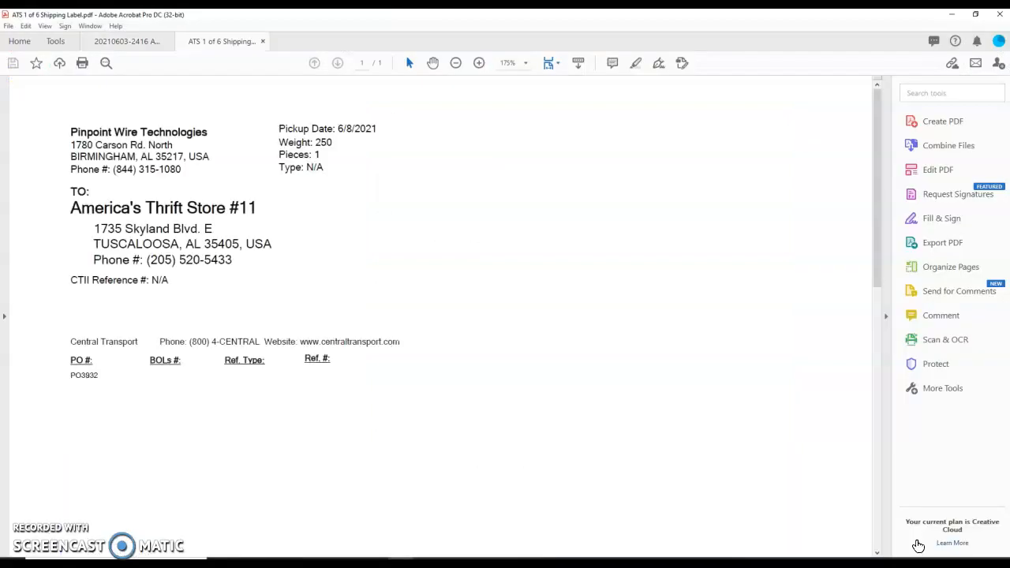
{"action": "left_click", "coordinate": [262, 41]}
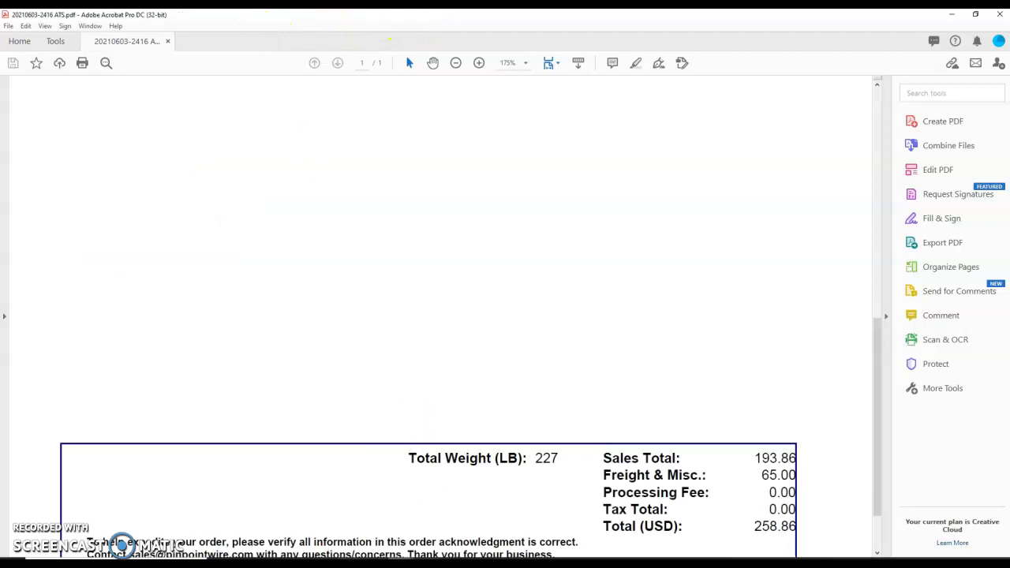
{"action": "mouse_move", "coordinate": [348, 565]}
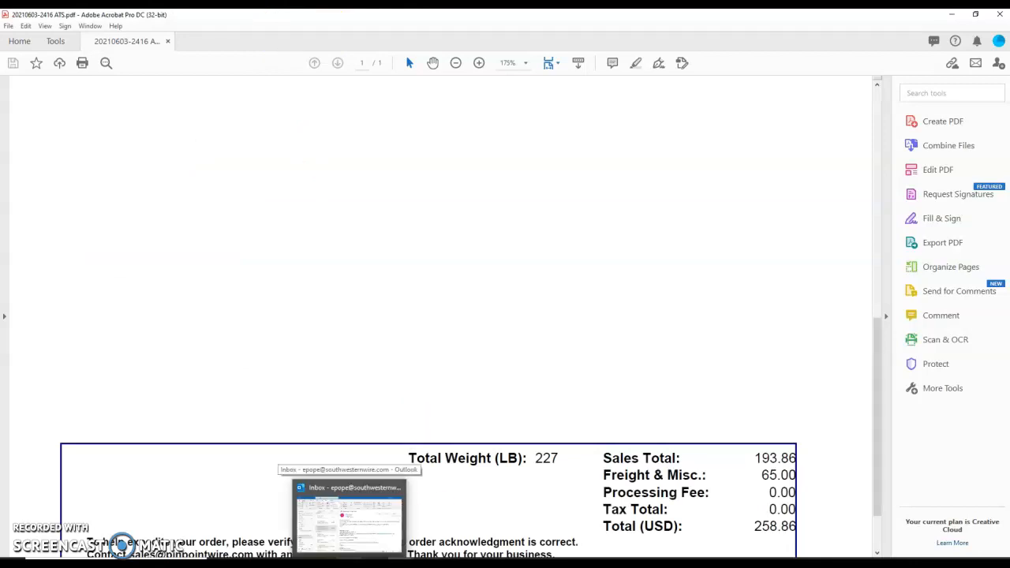
Return to the Acumatica sales order 002416 and generate its SO Pick List report
{"action": "left_click", "coordinate": [298, 565]}
{"action": "left_click", "coordinate": [71, 17]}
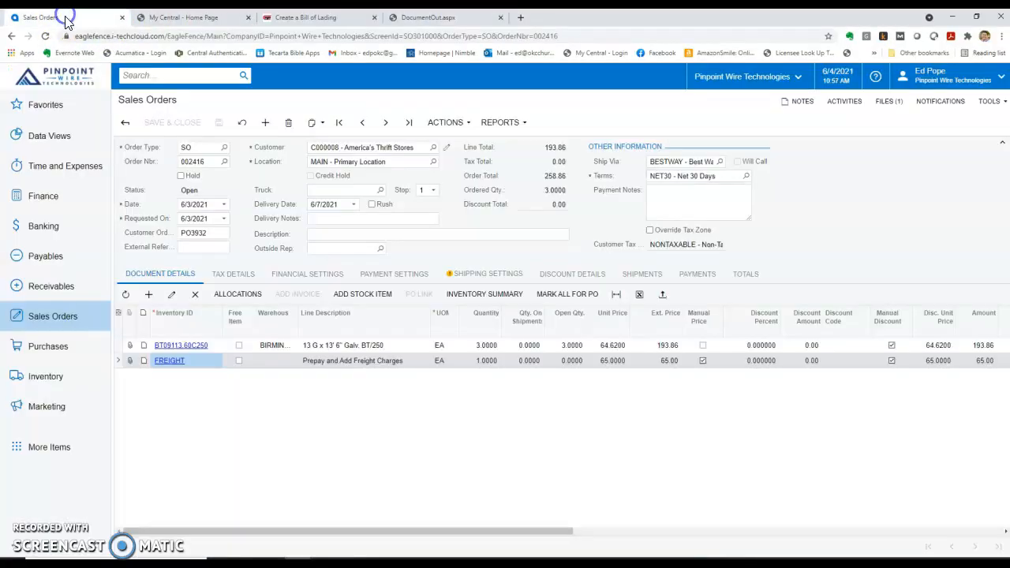
{"action": "left_click", "coordinate": [511, 127]}
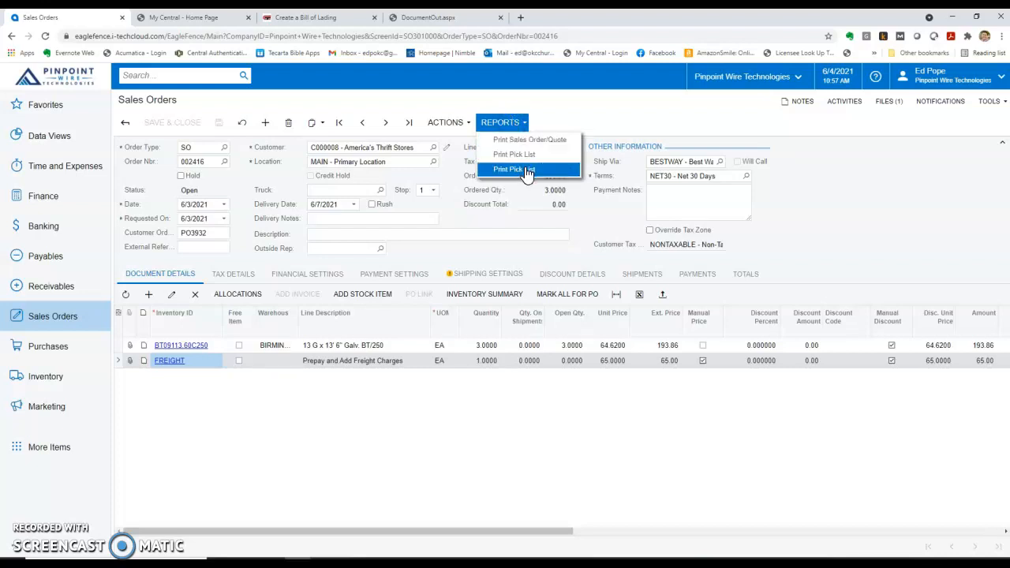
{"action": "left_click", "coordinate": [512, 128]}
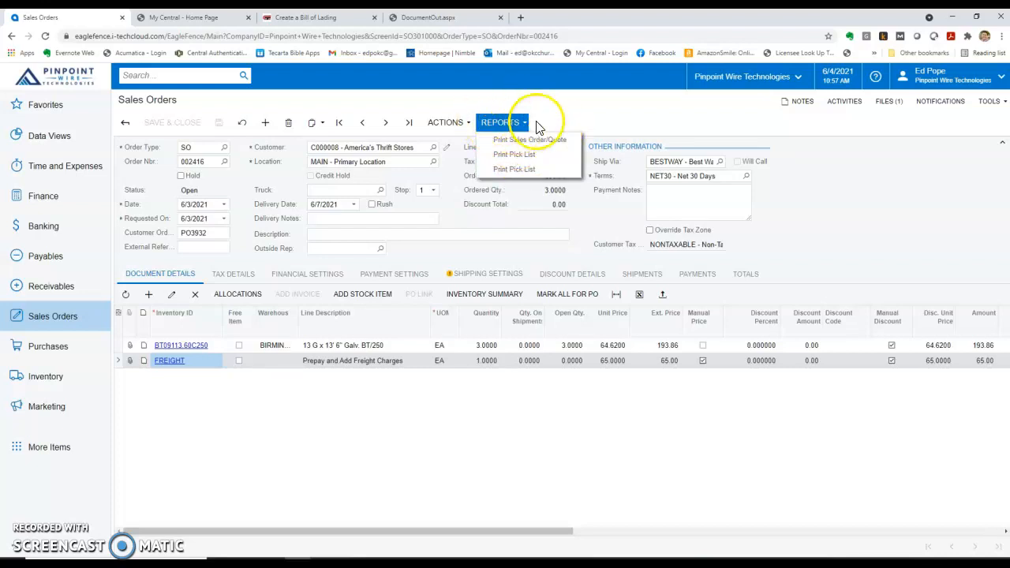
{"action": "left_click", "coordinate": [519, 155]}
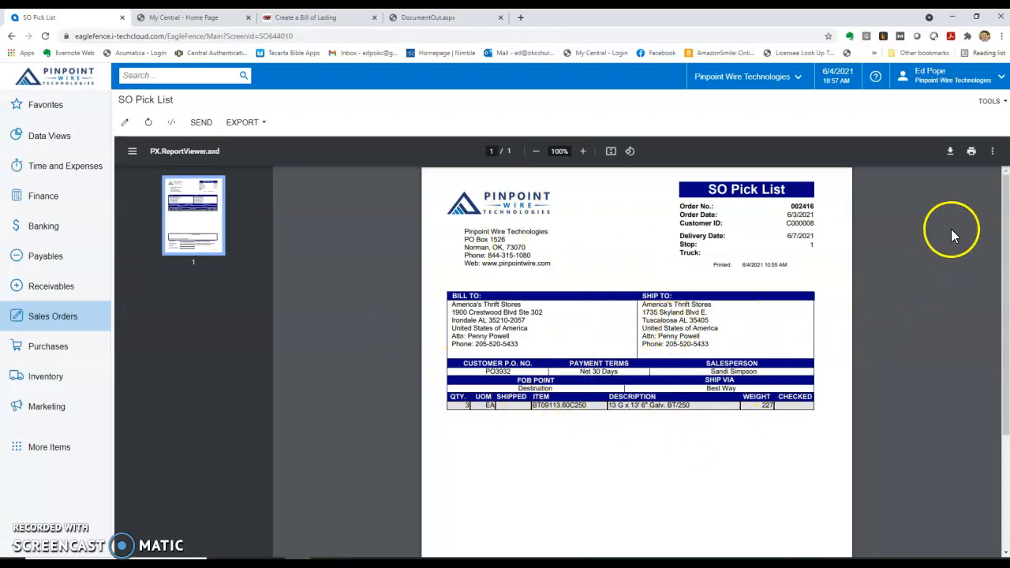
Download the pick list and save it as the PDF 'ATS 1 of 6 Pick List'
{"action": "left_click", "coordinate": [950, 152]}
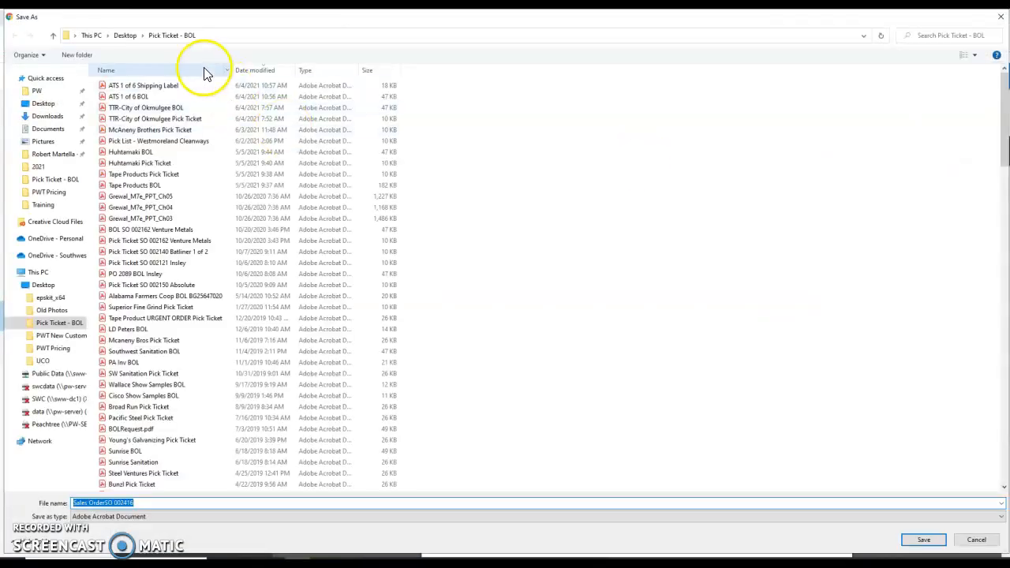
{"action": "left_click", "coordinate": [187, 85]}
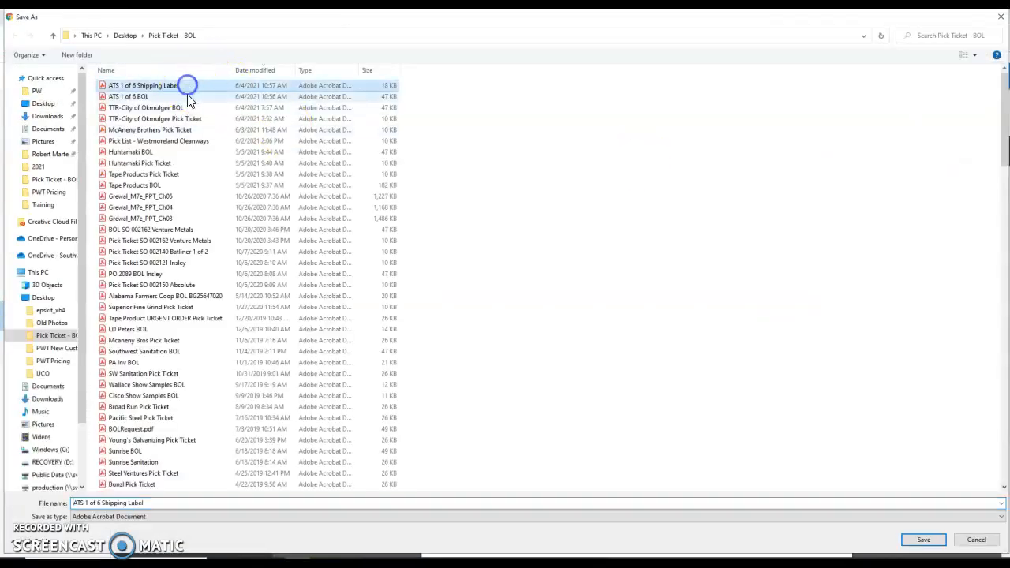
{"action": "left_click", "coordinate": [88, 503]}
{"action": "left_click_drag", "start_coordinate": [101, 502], "coordinate": [214, 519]}
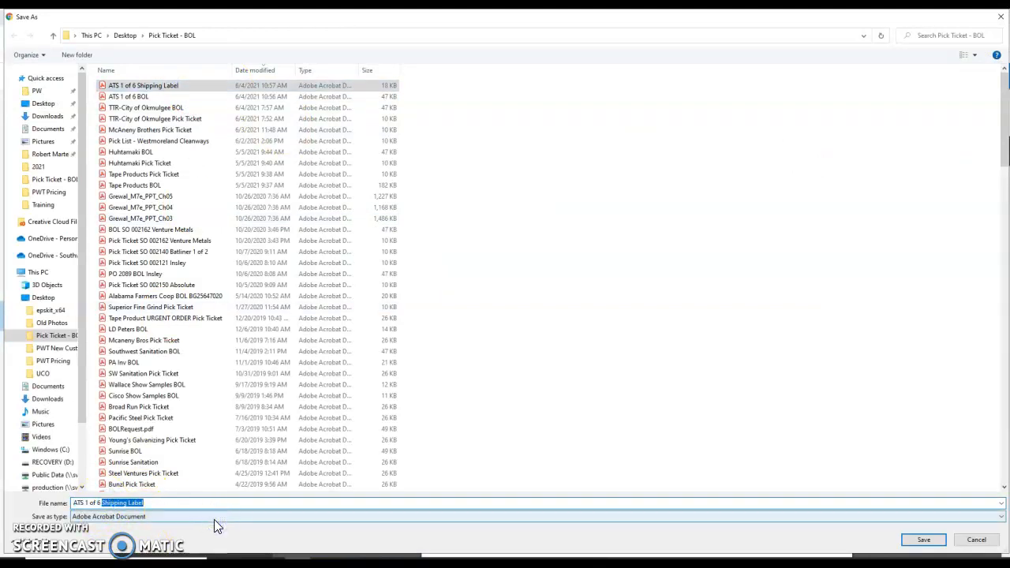
{"action": "type", "text": "Pick"}
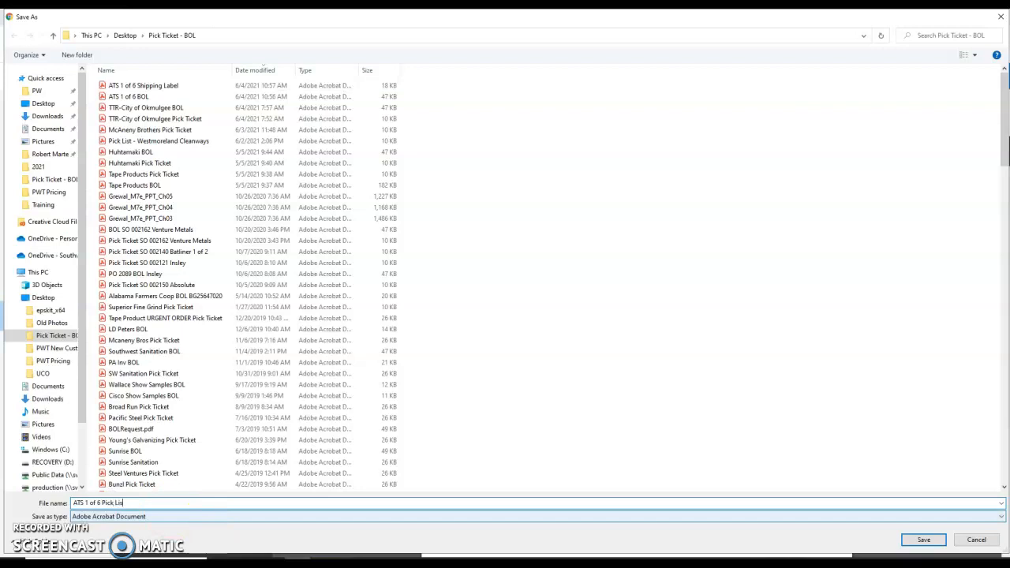
{"action": "type", "text": " List"}
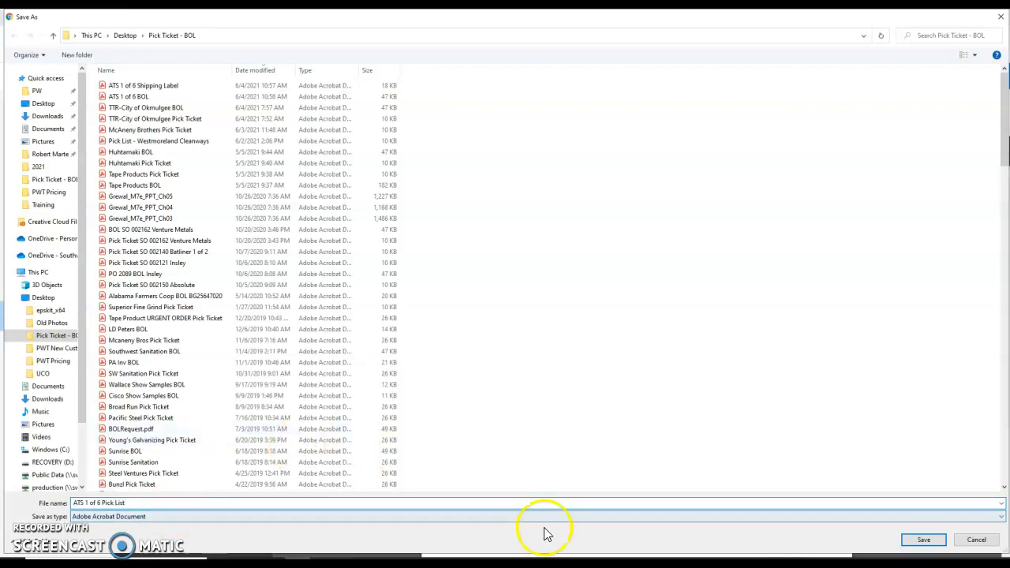
{"action": "left_click", "coordinate": [921, 540]}
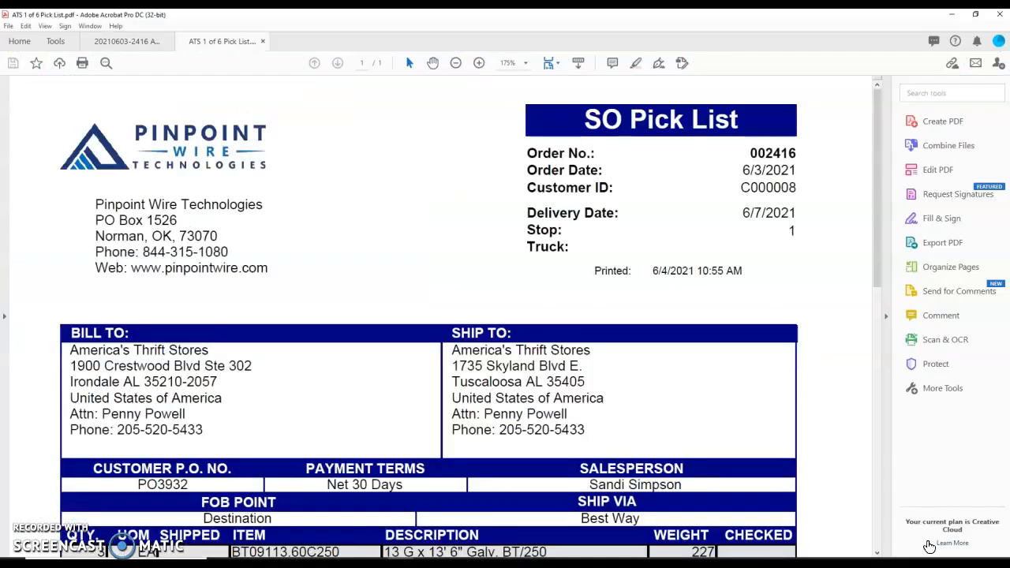
Open the saved ATS 1 of 6 Pick List.pdf in Acrobat and scroll through it
{"action": "left_click", "coordinate": [957, 500]}
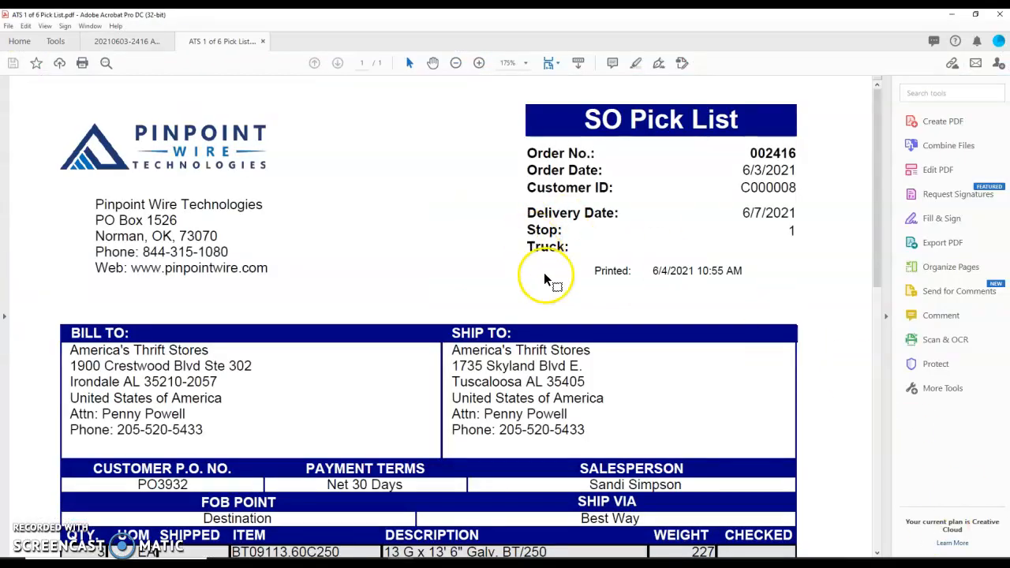
{"action": "scroll", "coordinate": [552, 303], "scroll_direction": "down", "scroll_amount": 3}
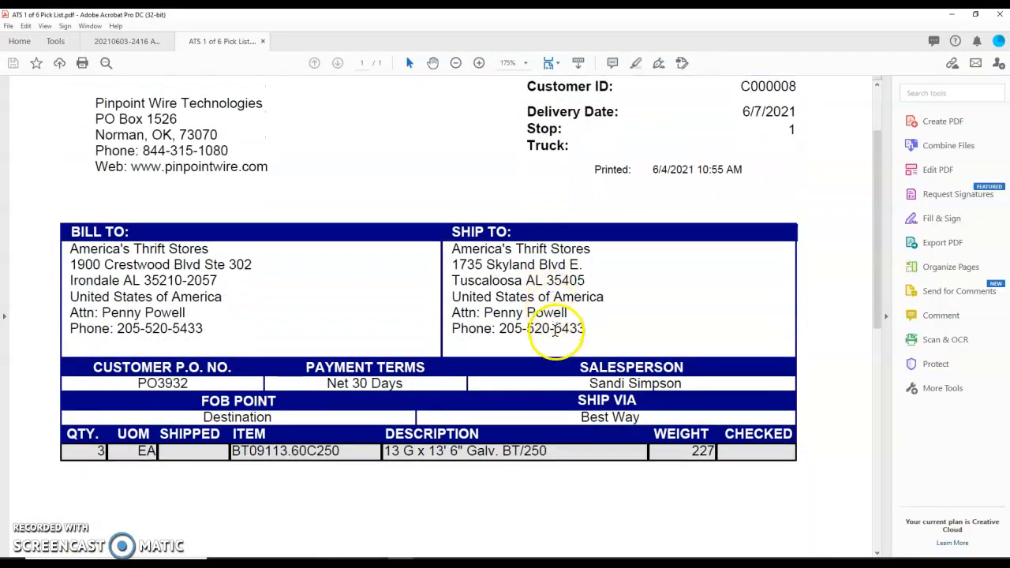
{"action": "scroll", "coordinate": [543, 379], "scroll_direction": "up", "scroll_amount": 3}
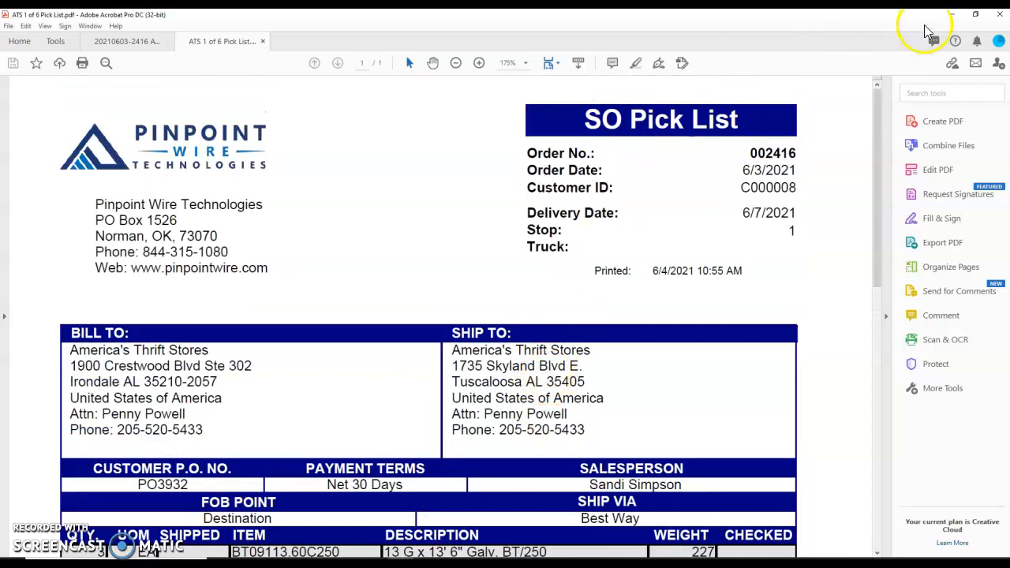
Cancel closing Acrobat so the PDFs stay open, then switch to the Warehouse Information document
{"action": "left_click", "coordinate": [999, 14]}
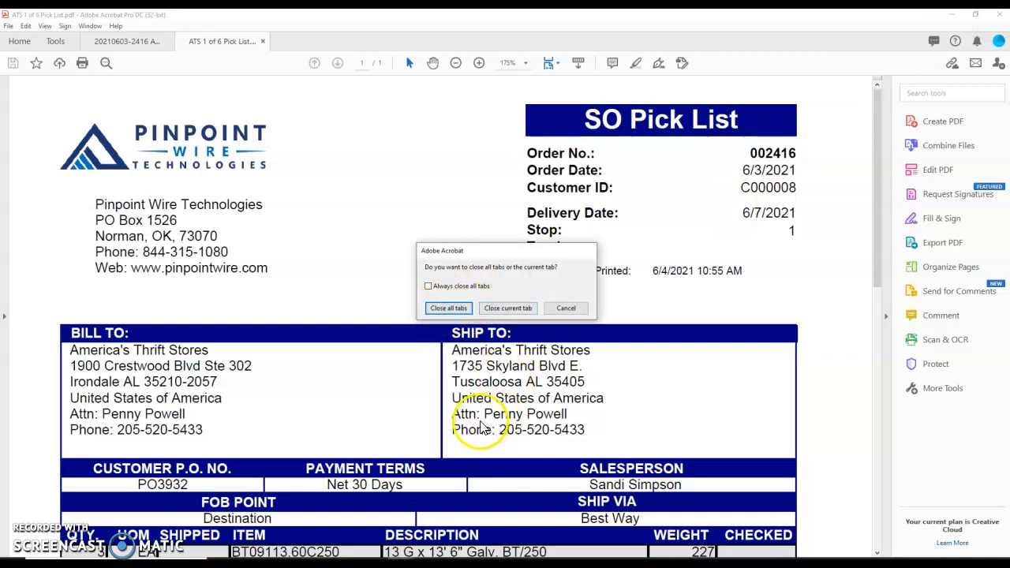
{"action": "left_click", "coordinate": [576, 309]}
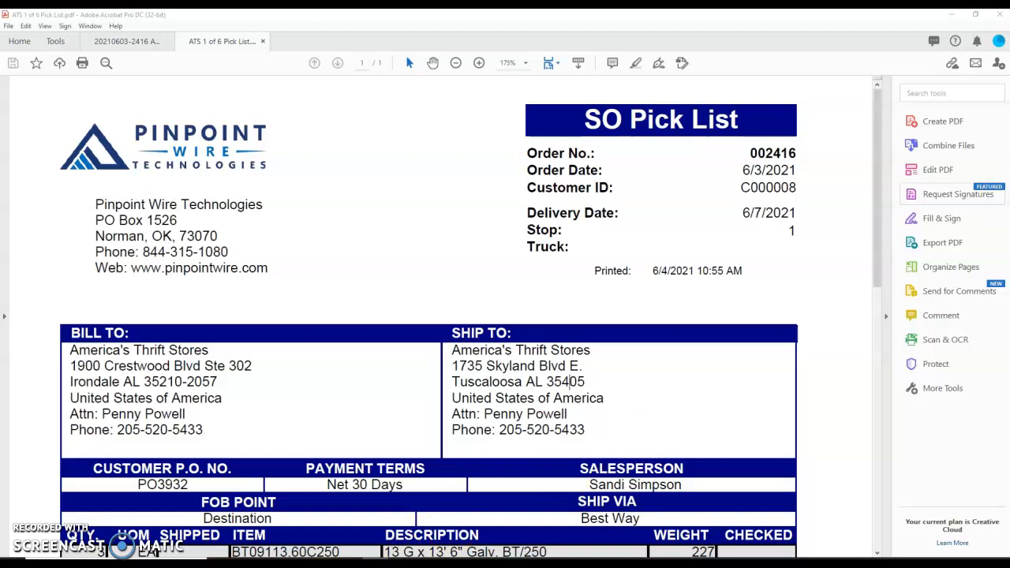
{"action": "key", "text": "alt+Tab"}
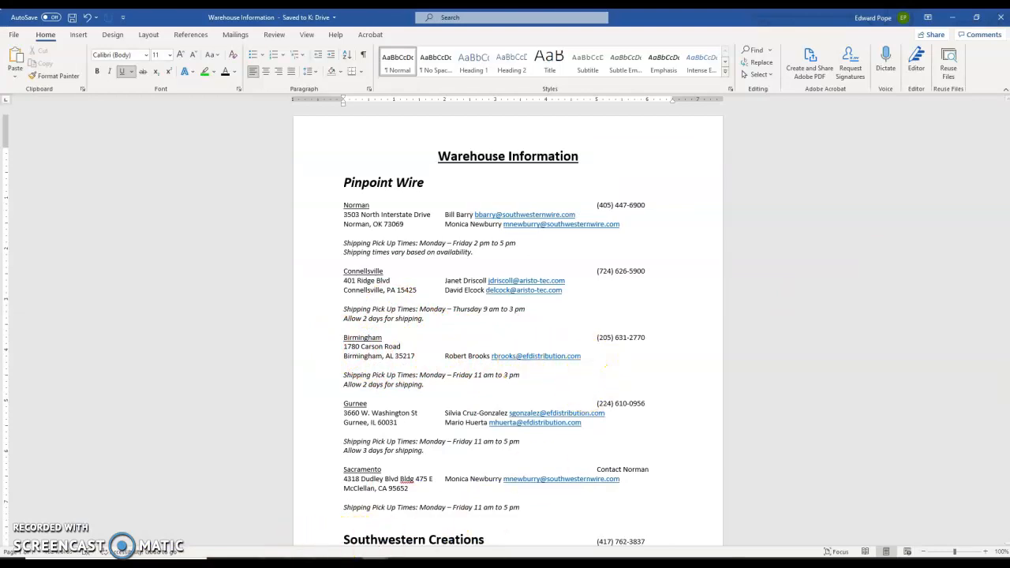
Bring the Outlook window in front of Word and drag it into view
{"action": "left_click", "coordinate": [505, 517]}
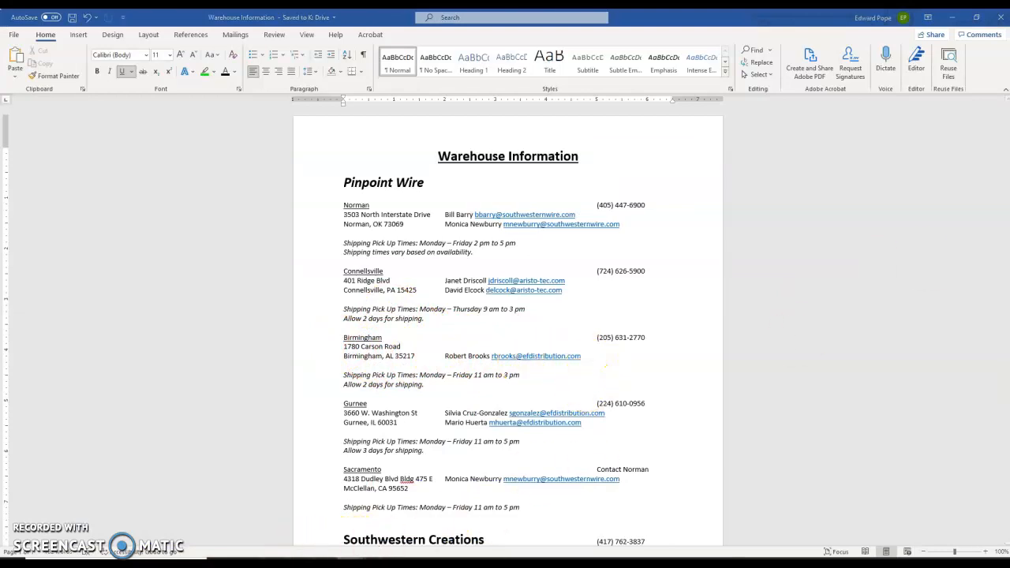
{"action": "left_click_drag", "start_coordinate": [1008, 189], "coordinate": [358, 132]}
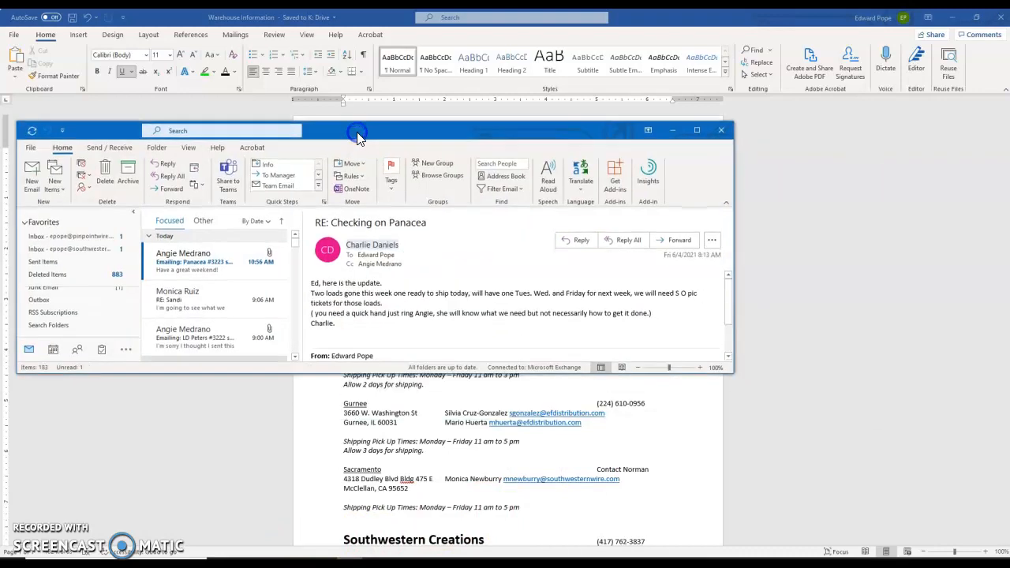
Maximize Outlook, go to the Pinpoint Wire inbox and start a maximized new email
{"action": "double_click", "coordinate": [357, 132]}
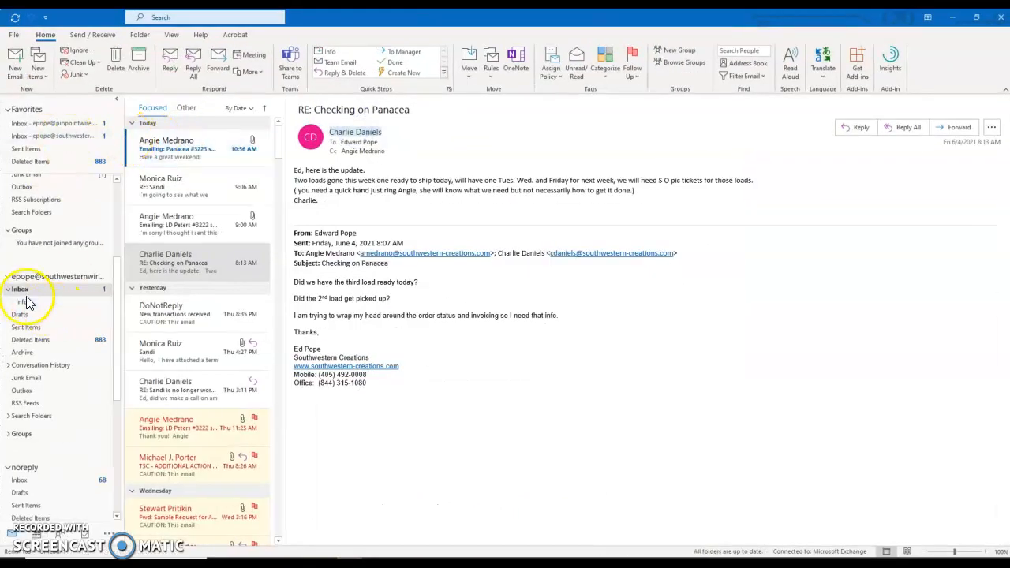
{"action": "scroll", "coordinate": [39, 292], "scroll_direction": "up", "scroll_amount": 1}
{"action": "scroll", "coordinate": [39, 292], "scroll_direction": "up", "scroll_amount": 5}
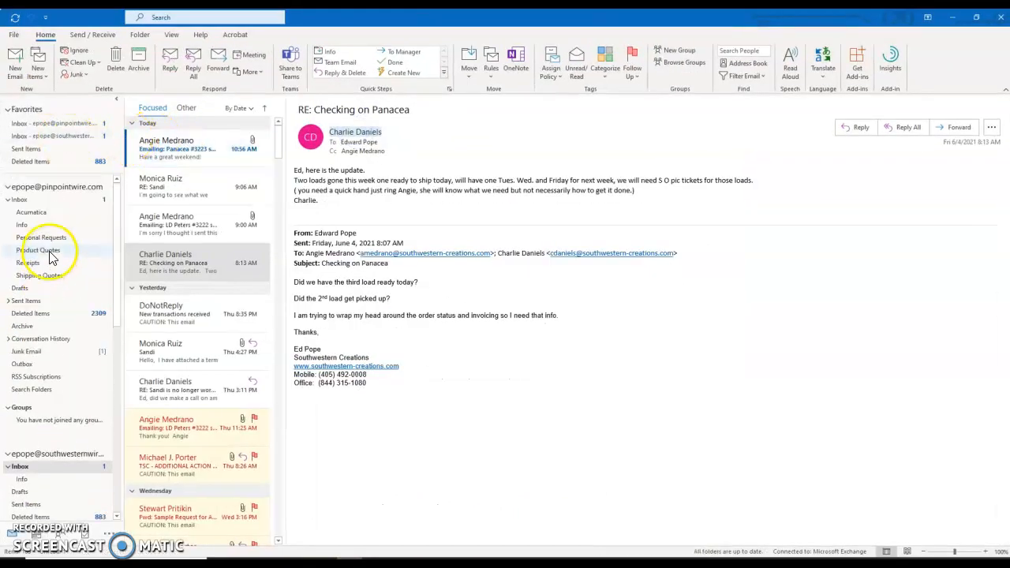
{"action": "left_click", "coordinate": [47, 200]}
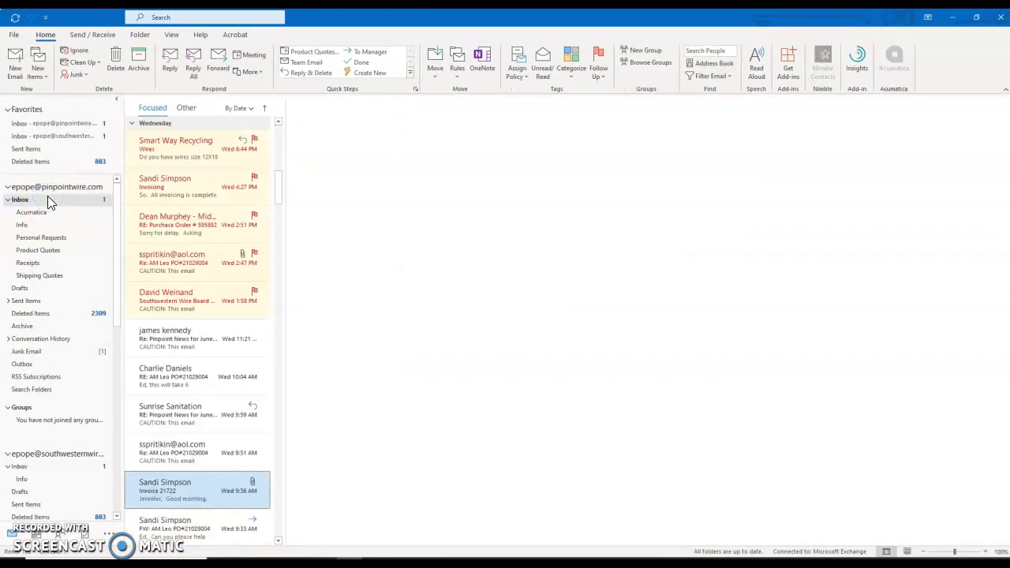
{"action": "left_click_drag", "start_coordinate": [280, 187], "coordinate": [279, 108]}
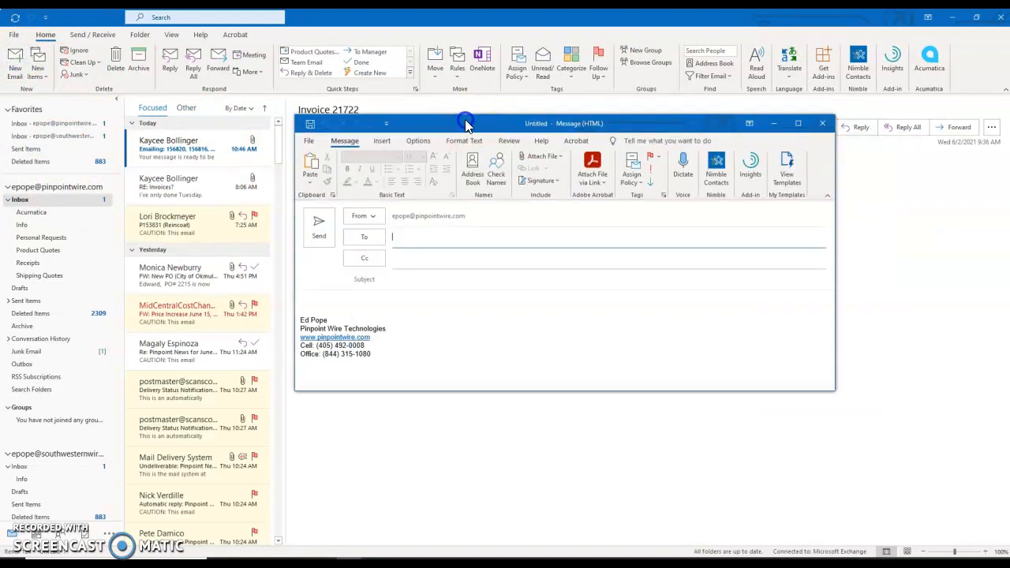
{"action": "double_click", "coordinate": [464, 124]}
Address the email to the Birmingham warehouse contact with subject 'ATS Order 1 of 6'
{"action": "left_click", "coordinate": [124, 138]}
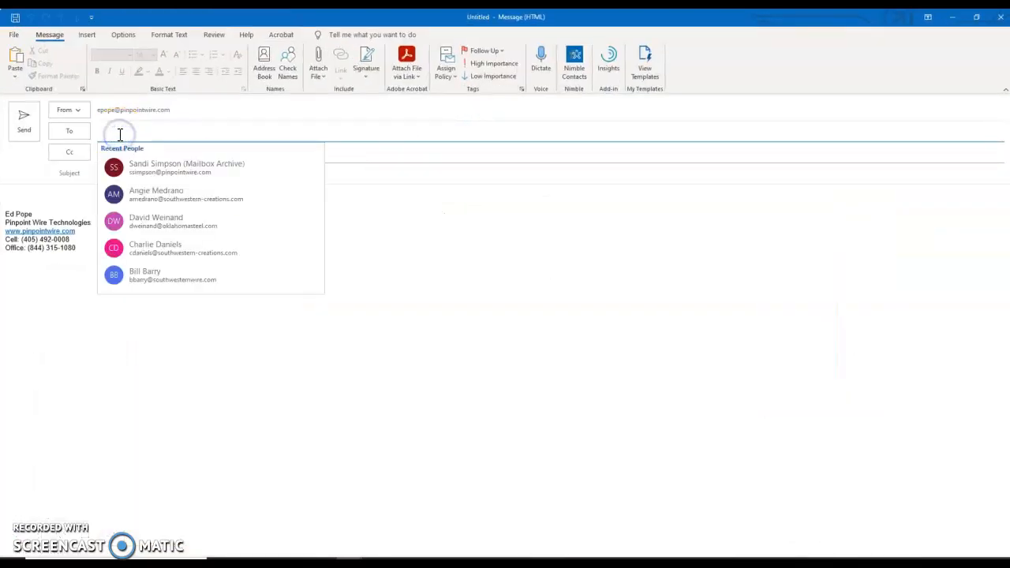
{"action": "type", "text": "rober"}
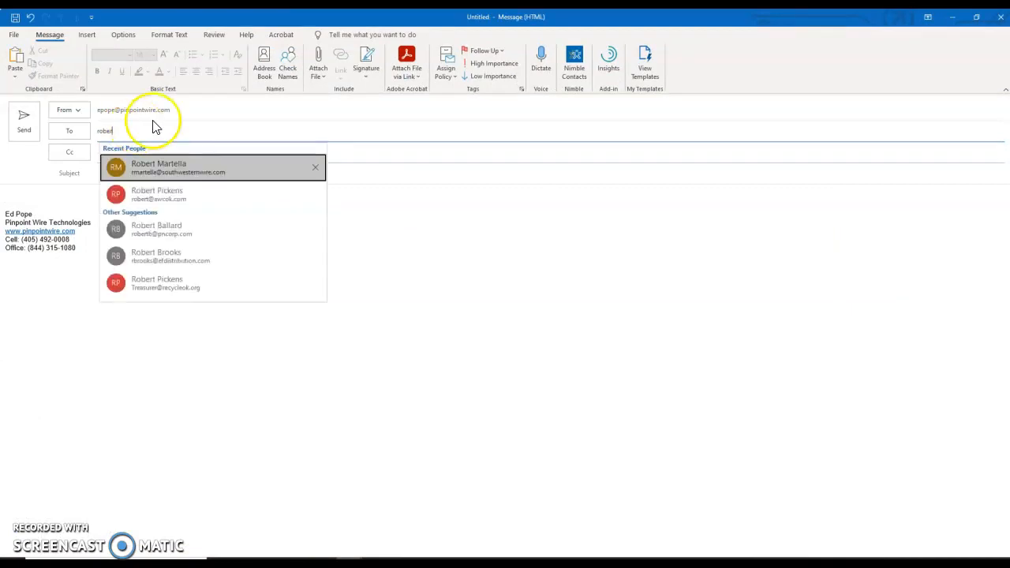
{"action": "left_click", "coordinate": [152, 259]}
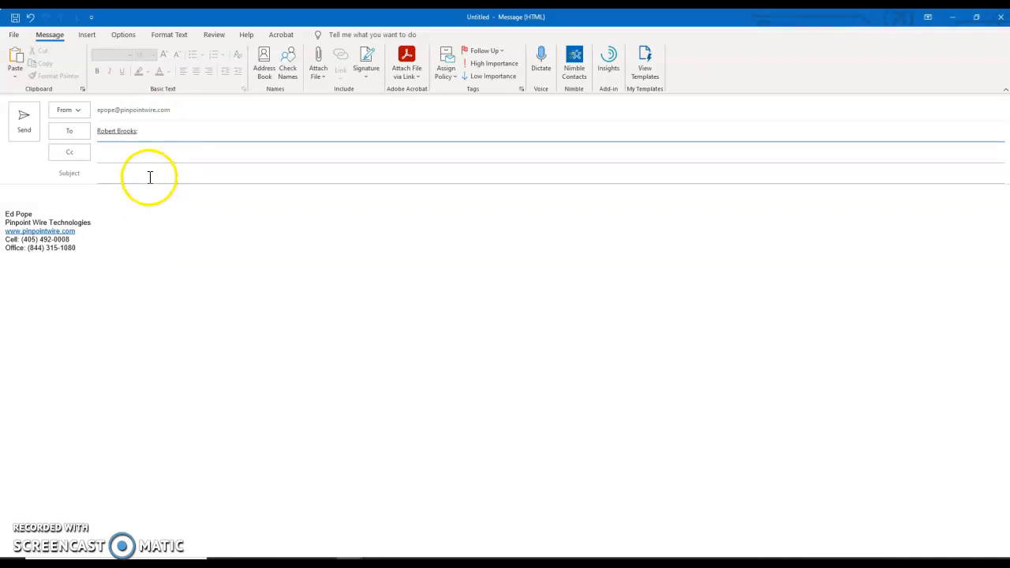
{"action": "left_click", "coordinate": [150, 177]}
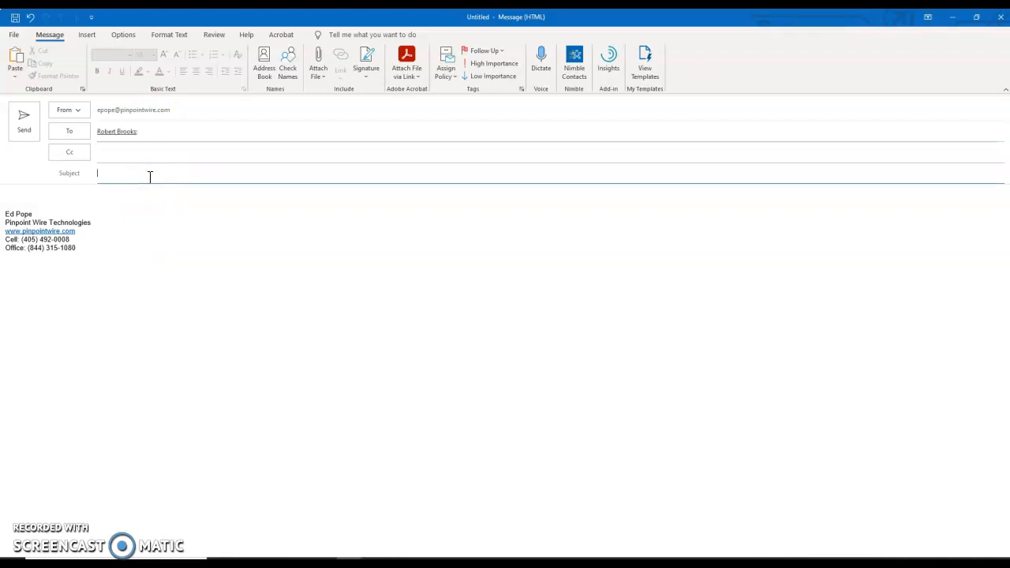
{"action": "type", "text": "ATS Order 1 of 6"}
Write the body: new ATS order shipping next Tuesday 6/8, shipping label request, signed 'Thanks.'
{"action": "left_click", "coordinate": [89, 196]}
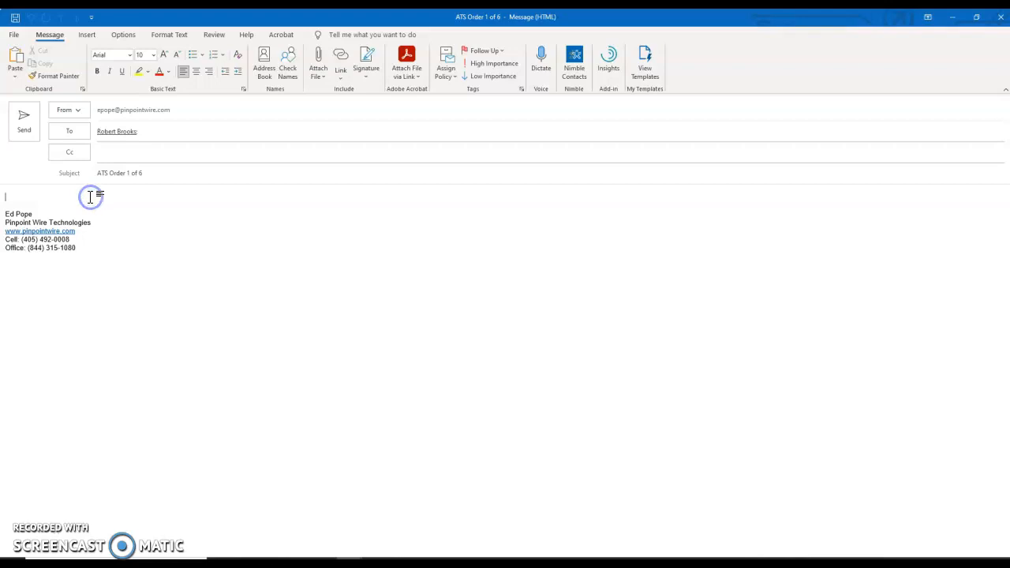
{"action": "type", "text": "Robert - H"}
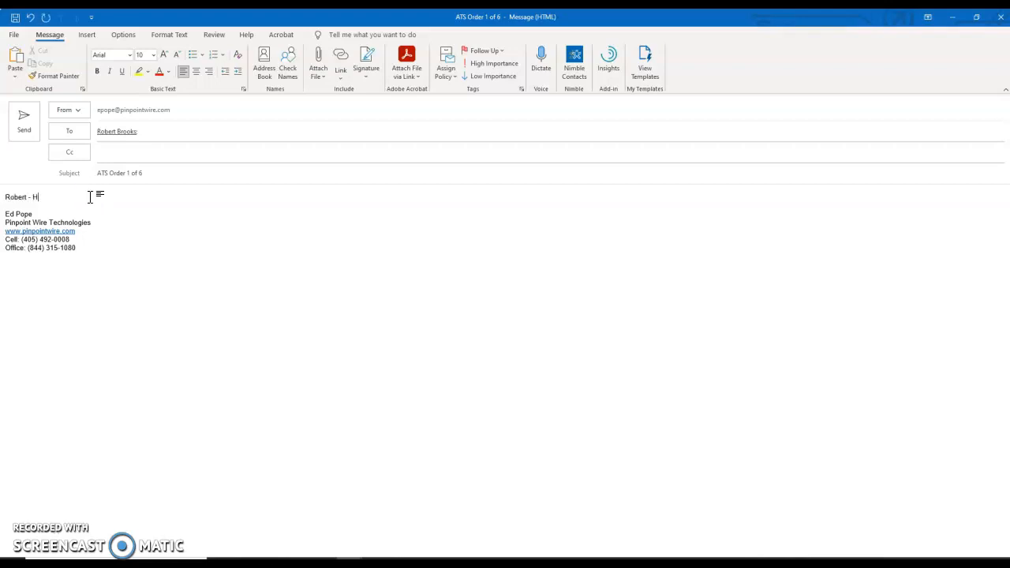
{"action": "type", "text": "ere is a new order for ATS "}
{"action": "type", "text": "Shipping"}
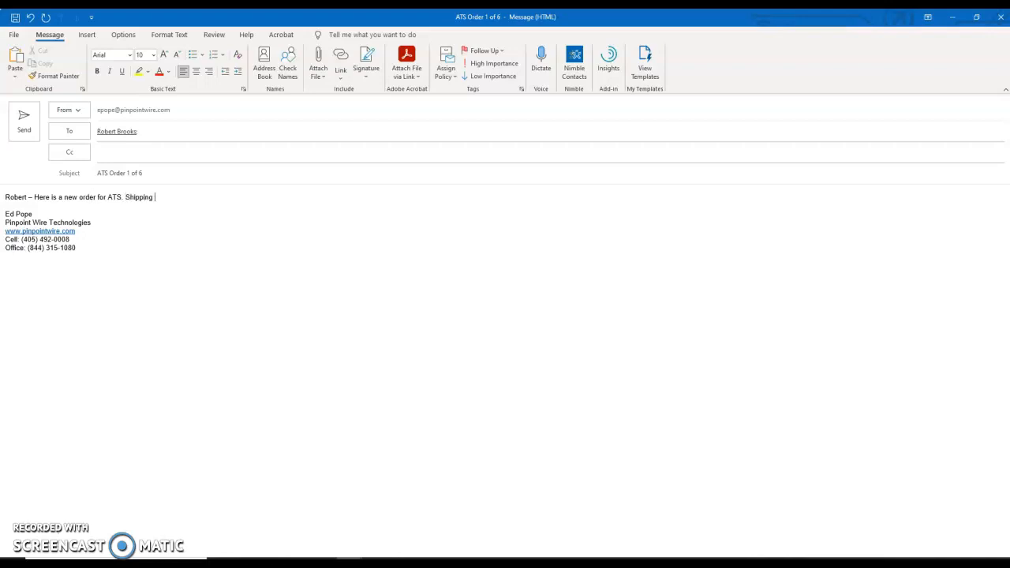
{"action": "type", "text": " Scheduled for next Tuesda7 y 6/8. Please attach "}
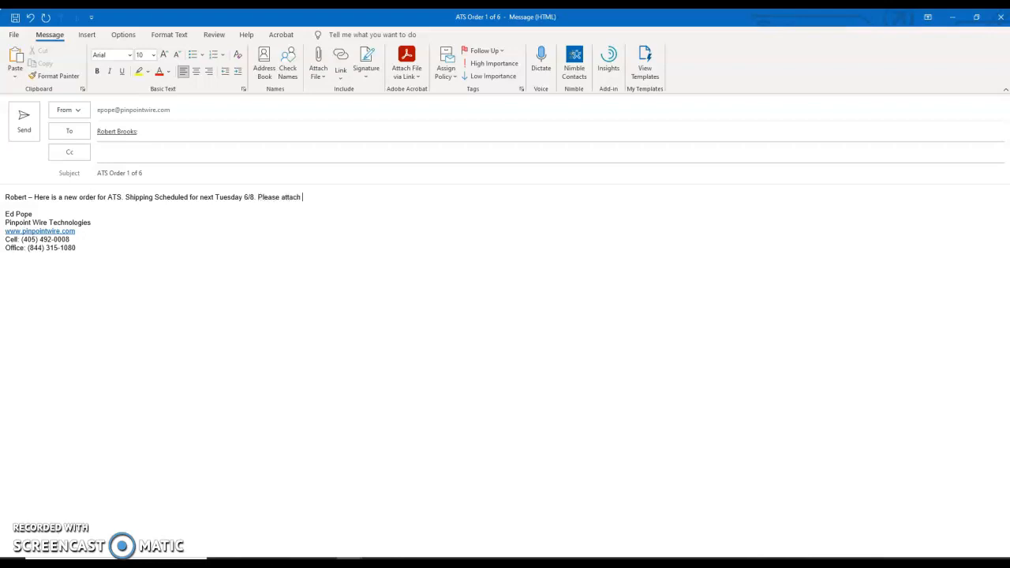
{"action": "type", "text": "shipping label. Other documents attached."}
{"action": "key", "text": "Return"}
{"action": "key", "text": "Return"}
{"action": "type", "text": "Thanks."}
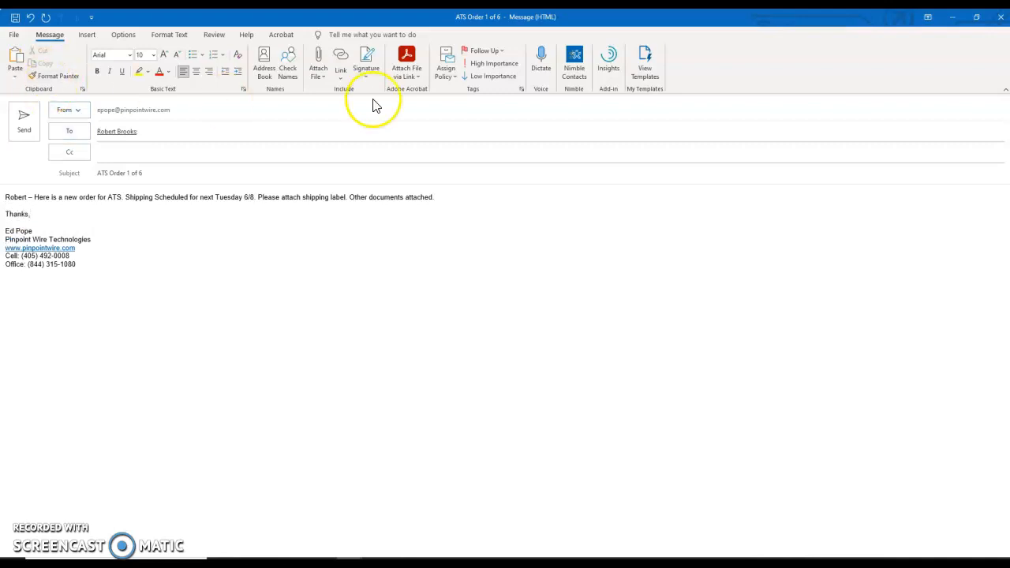
Attach ATS 1 of 6 Pick List, Shipping Label and BOL PDFs from Recent Items
{"action": "left_click", "coordinate": [310, 78]}
{"action": "left_click", "coordinate": [343, 140]}
{"action": "left_click", "coordinate": [318, 75]}
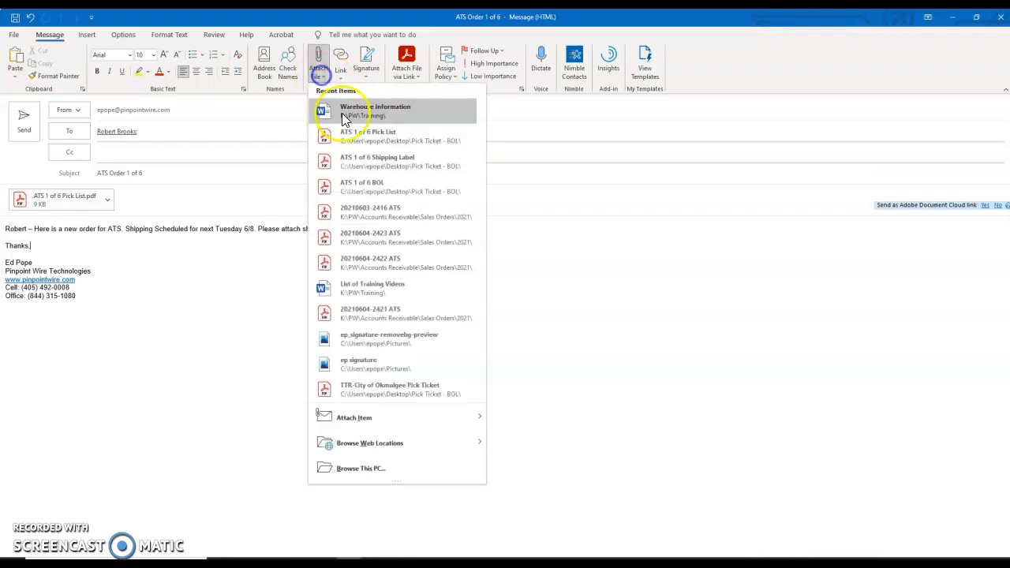
{"action": "left_click", "coordinate": [378, 164]}
{"action": "left_click", "coordinate": [317, 75]}
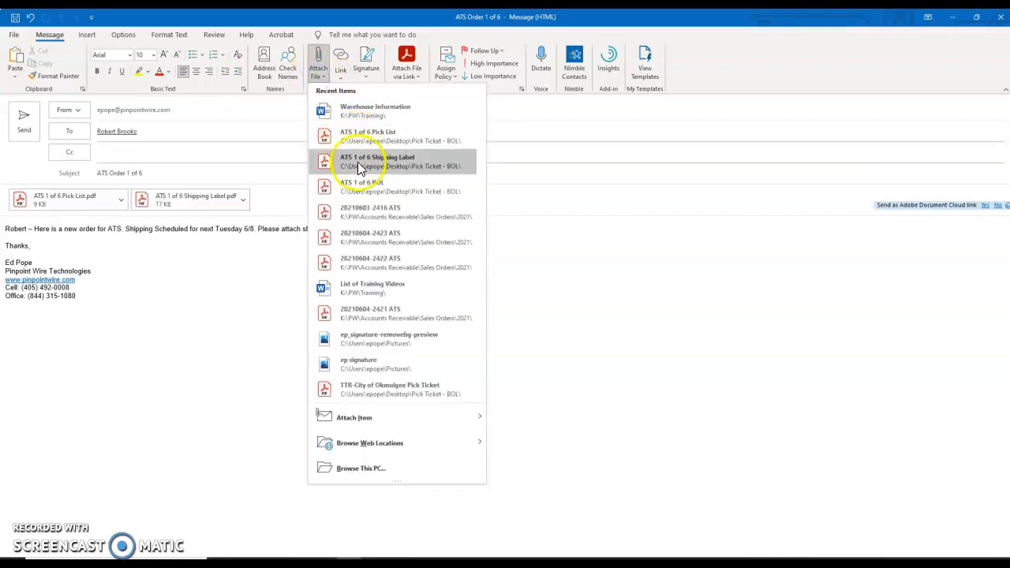
{"action": "left_click", "coordinate": [359, 185]}
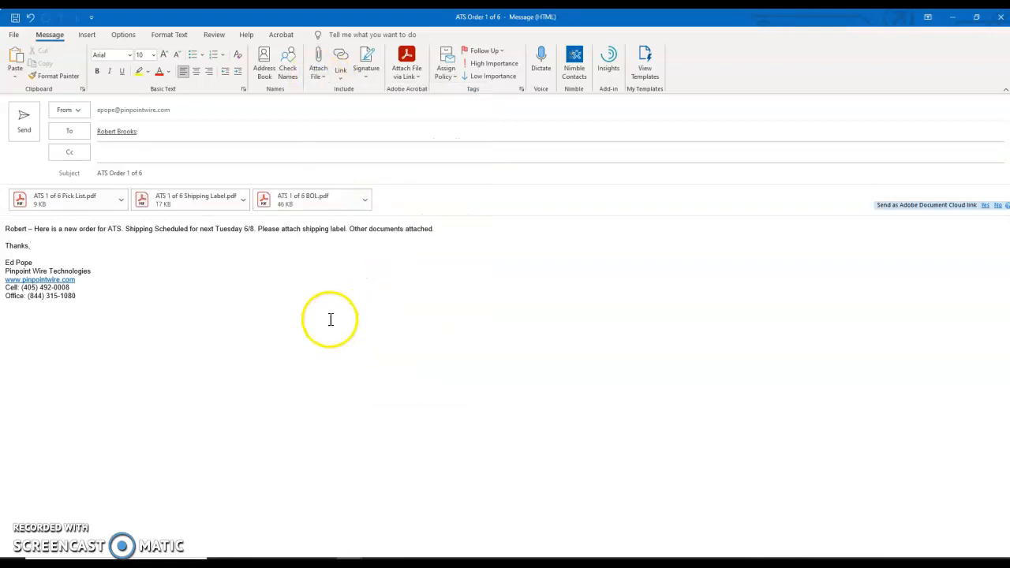
Select the message text, then place the caret on the blank line below 'Thanks.'
{"action": "left_click_drag", "start_coordinate": [102, 252], "coordinate": [6, 229]}
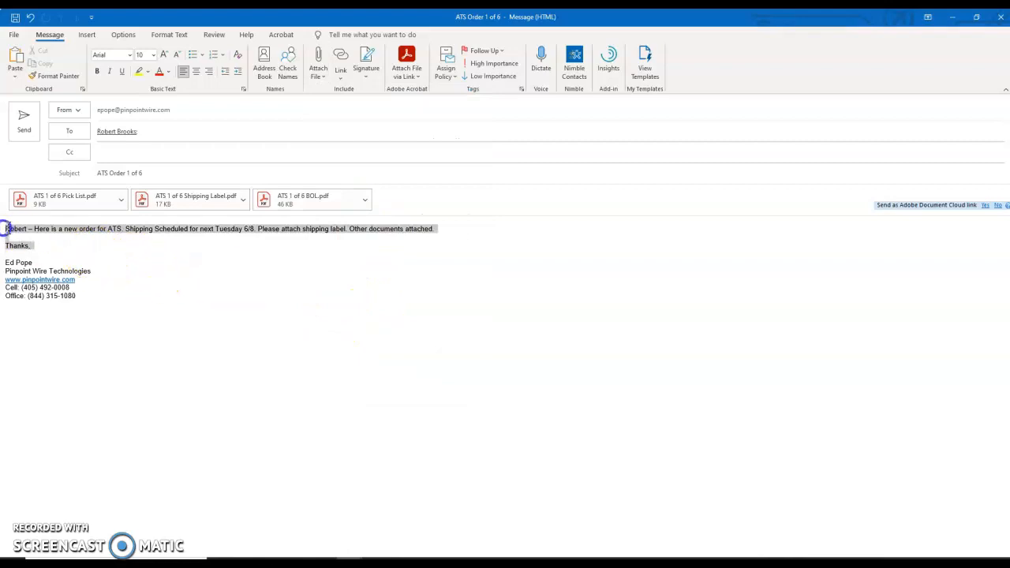
{"action": "left_click", "coordinate": [158, 257]}
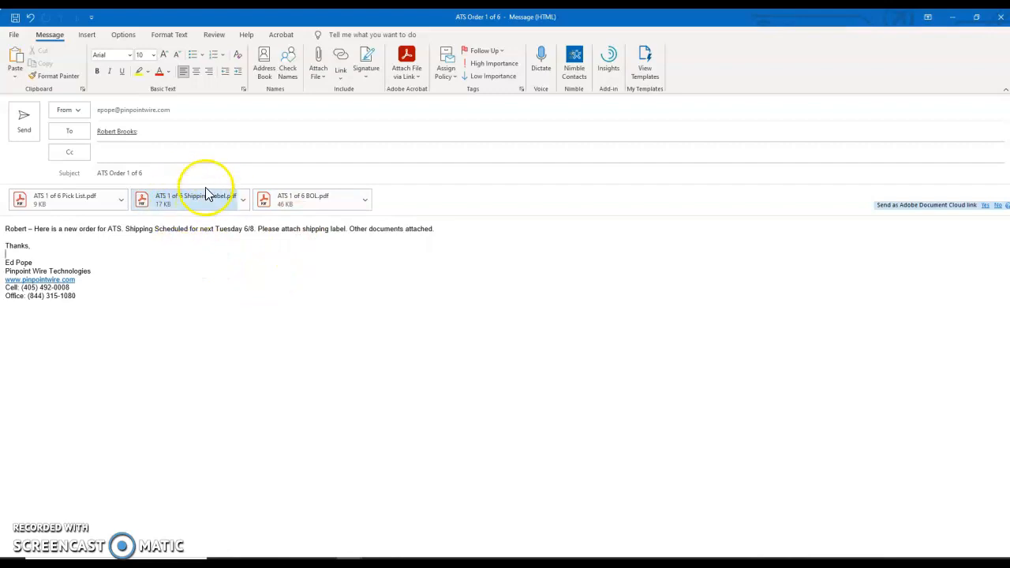
{"action": "left_click", "coordinate": [193, 254]}
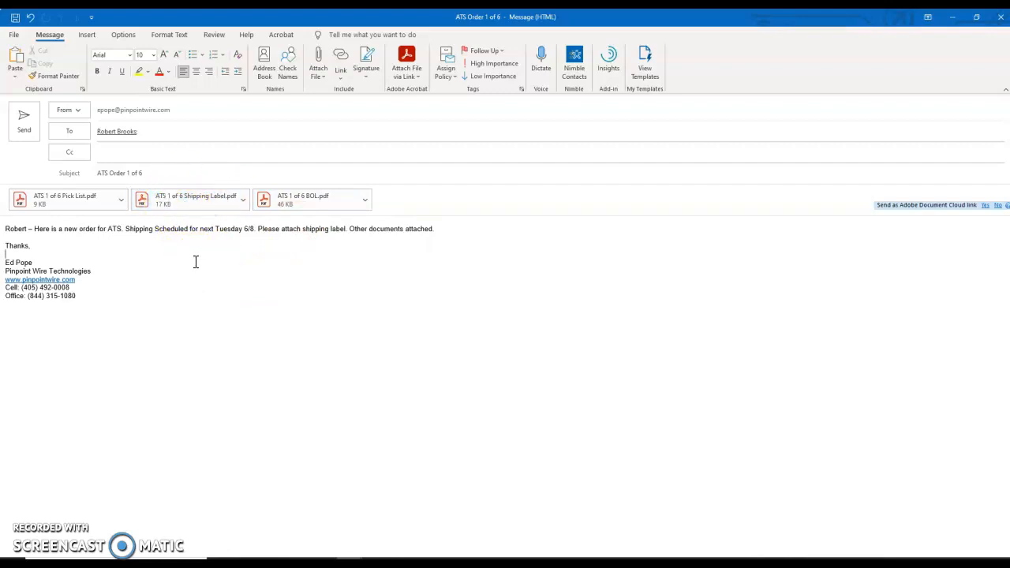